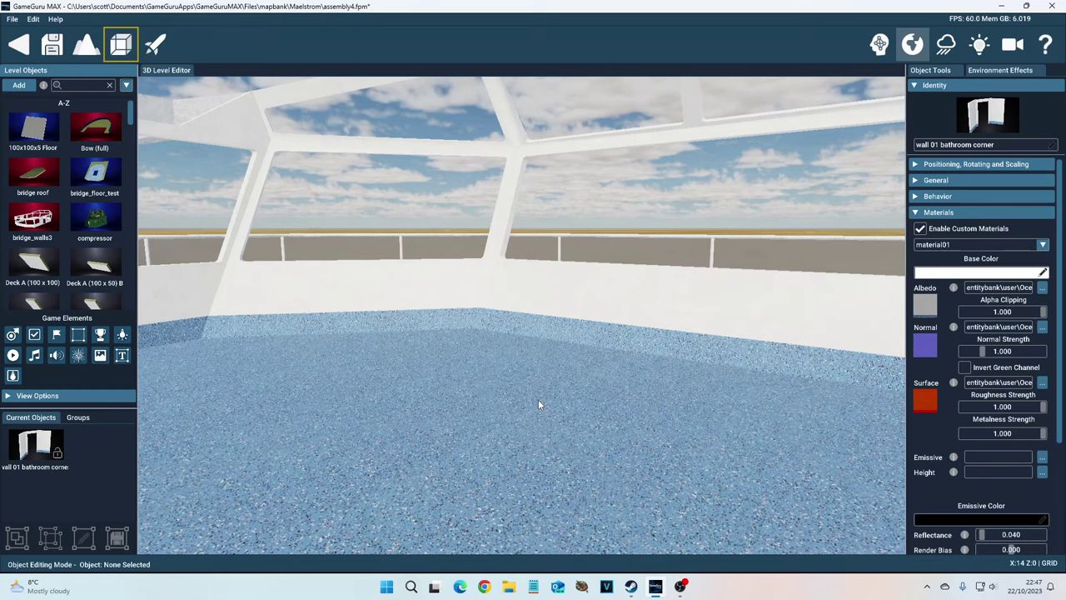
Step: Survey the ship decks, hulls, bridge windows and pool-deck building from several angles
right_click_drag(551, 404, 528, 315)
mouse_move(557, 370)
right_mouse_down()
mouse_move(531, 290)
mouse_move(558, 368)
right_mouse_up()
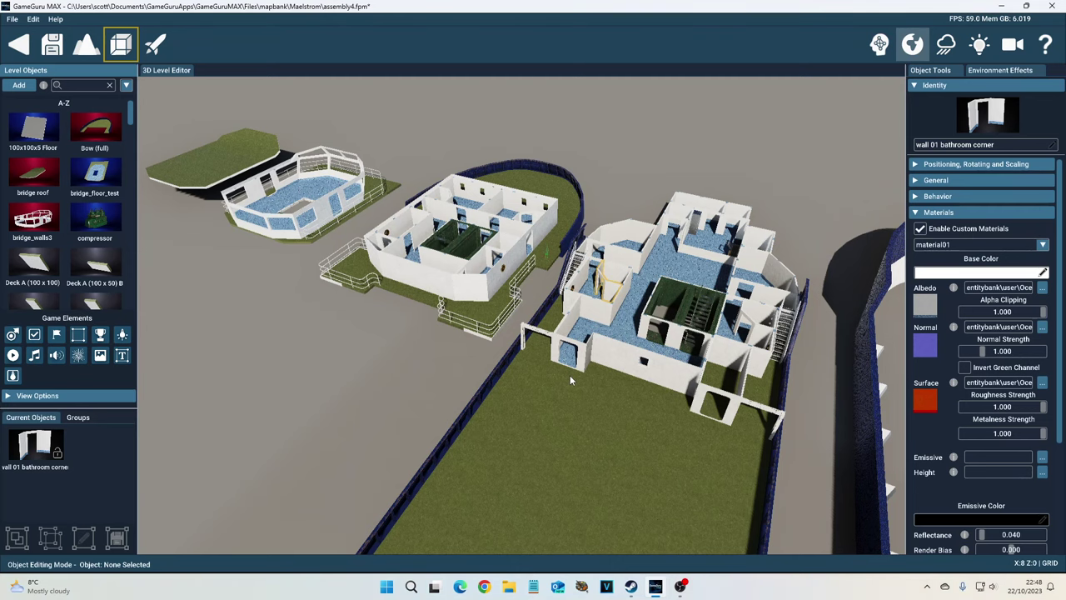
right_click_drag(571, 376, 547, 376)
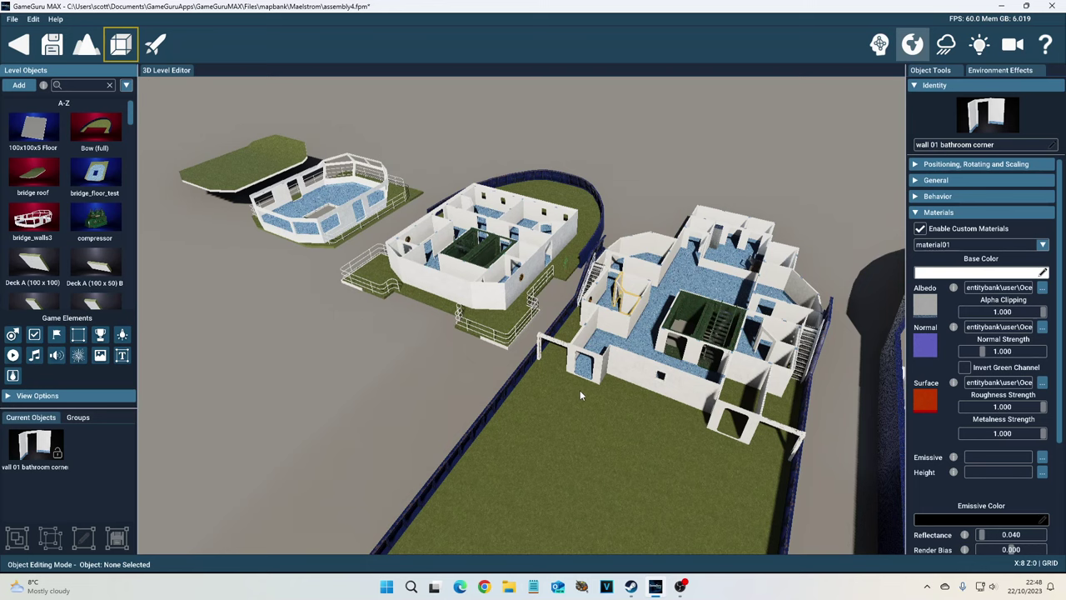
scroll(579, 391, "up", 3)
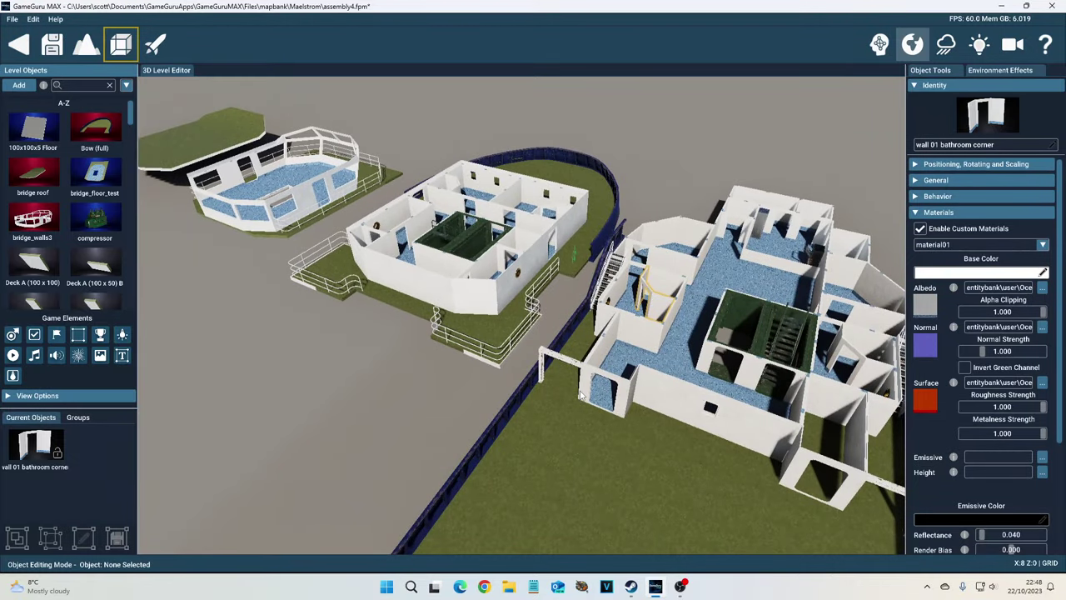
scroll(581, 394, "down", 10)
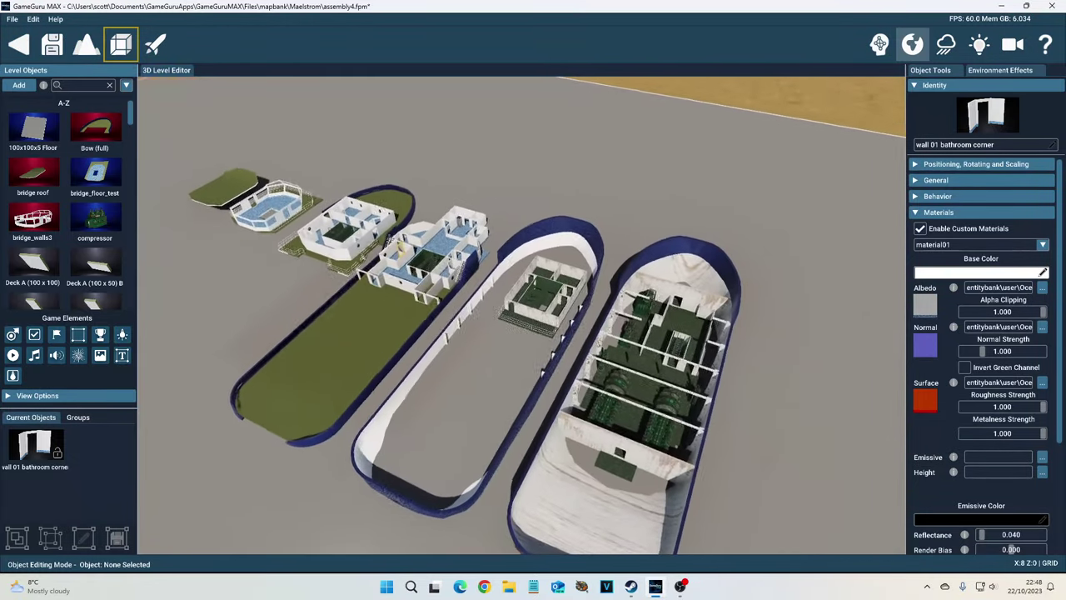
right_click_drag(581, 394, 339, 188)
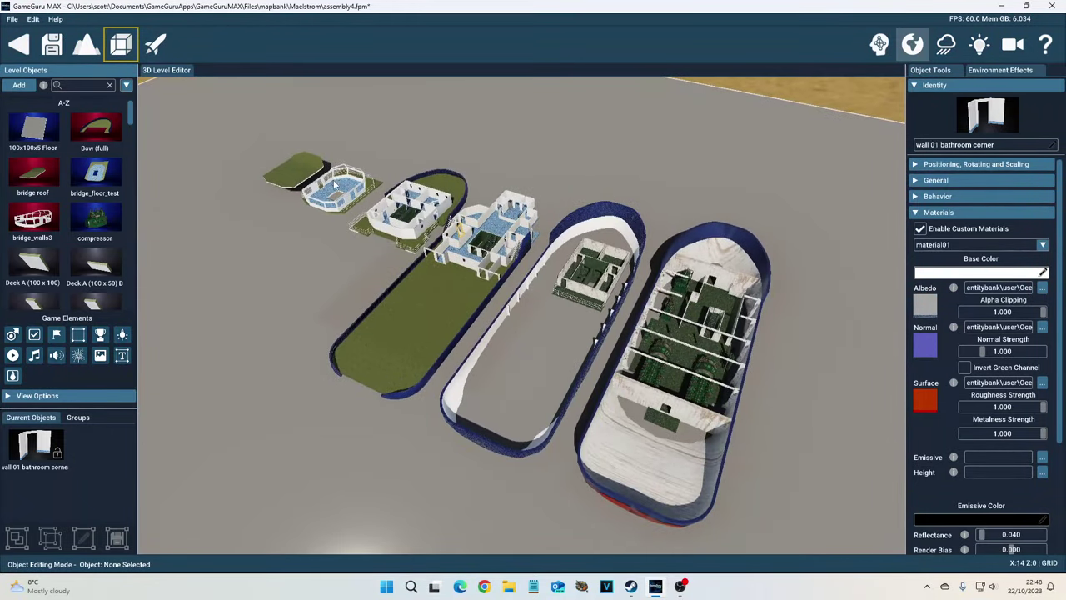
right_click_drag(583, 323, 476, 243)
scroll(541, 300, "up", 8)
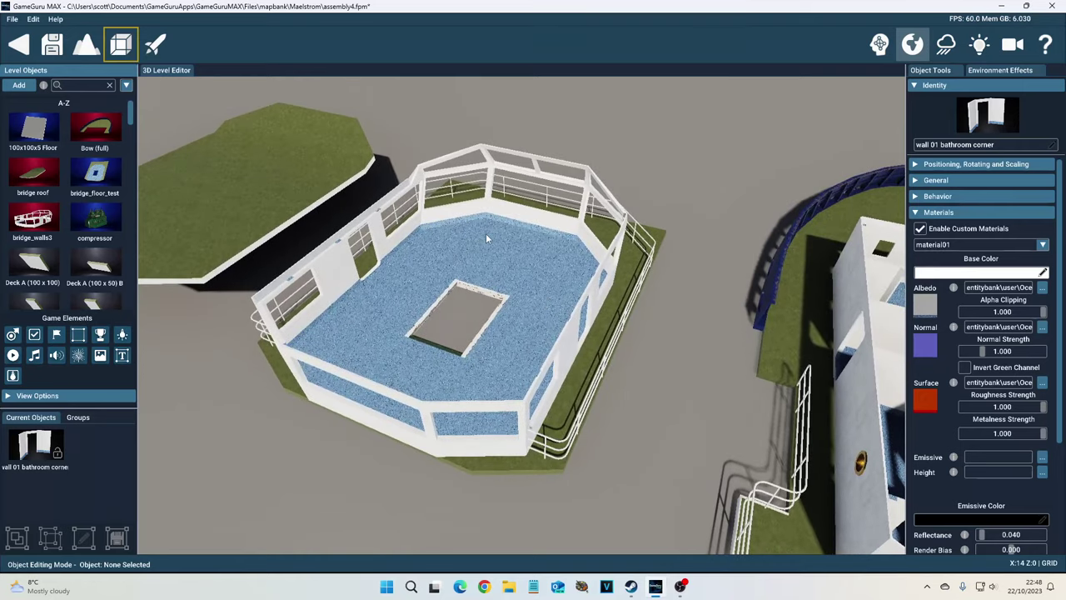
scroll(512, 279, "up", 3)
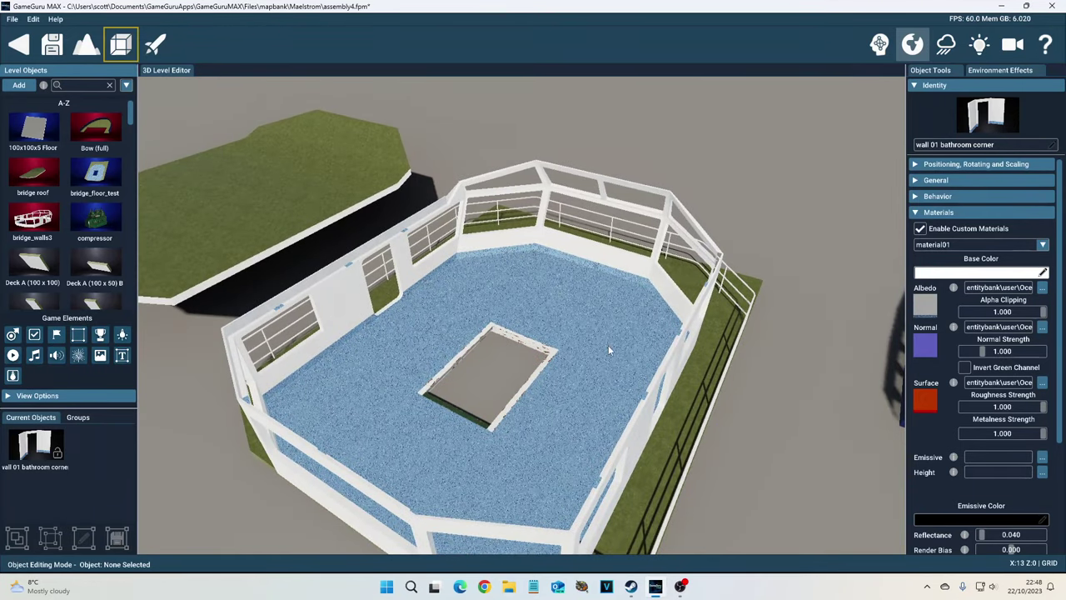
scroll(600, 404, "down", 4)
right_click_drag(589, 402, 566, 399)
scroll(566, 400, "up", 3)
key("d")
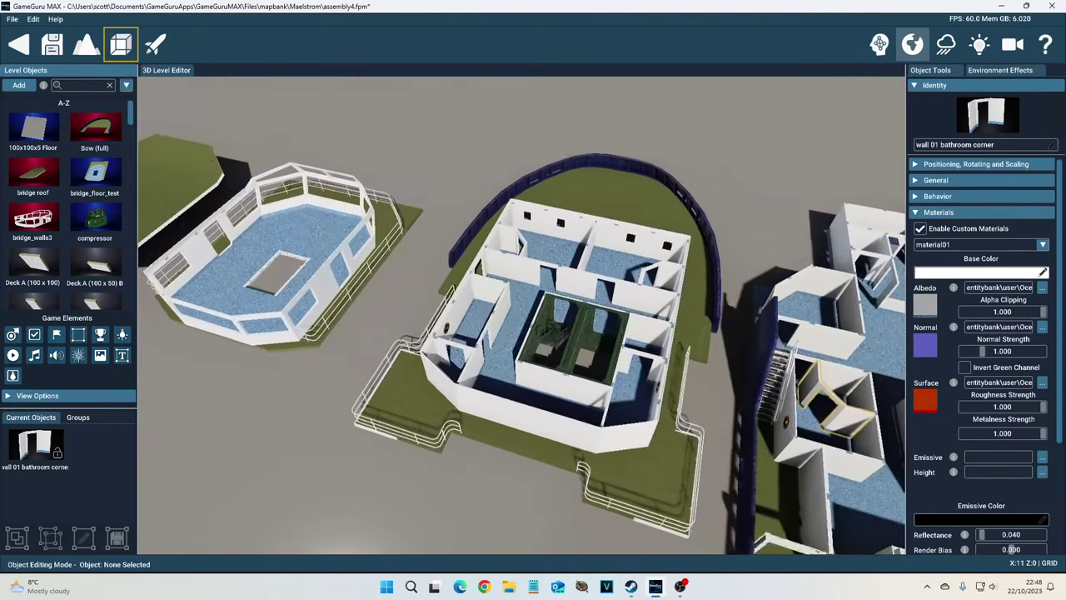
scroll(283, 275, "up", 2)
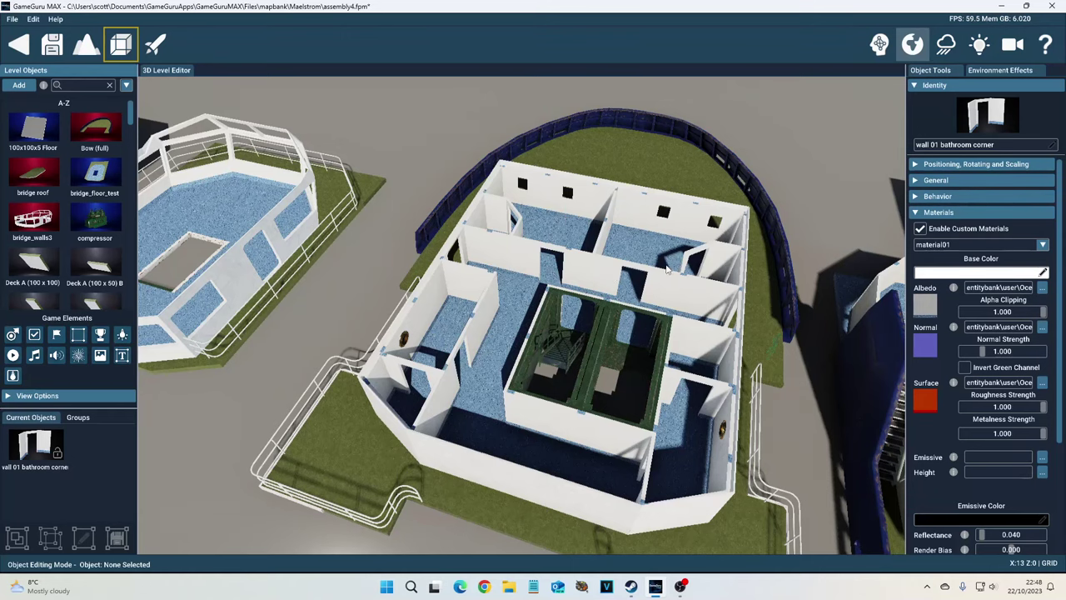
scroll(666, 268, "up", 3)
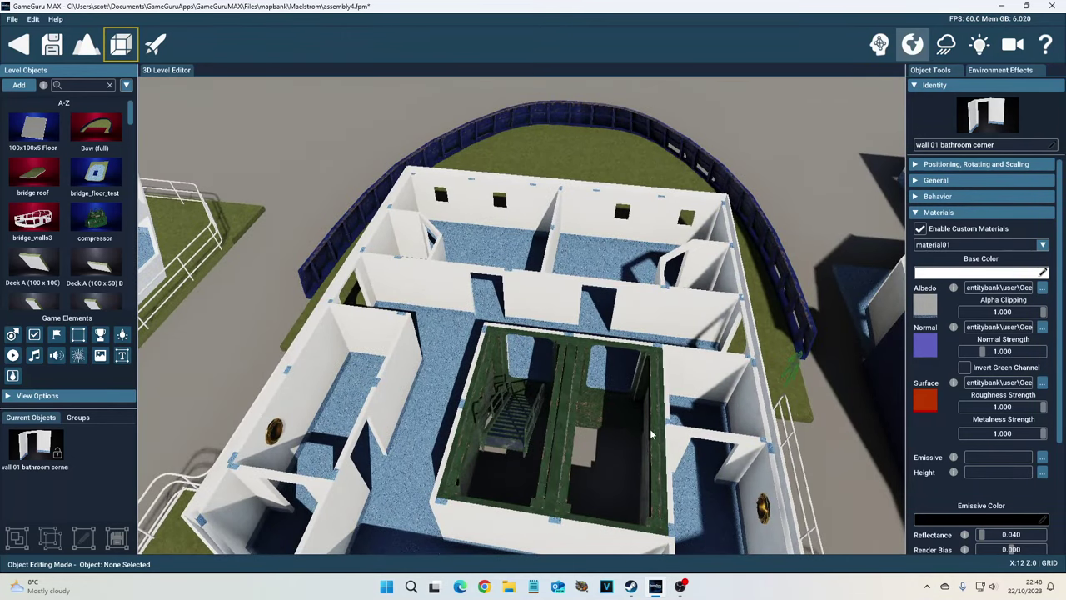
scroll(646, 432, "down", 2)
scroll(583, 360, "down", 3)
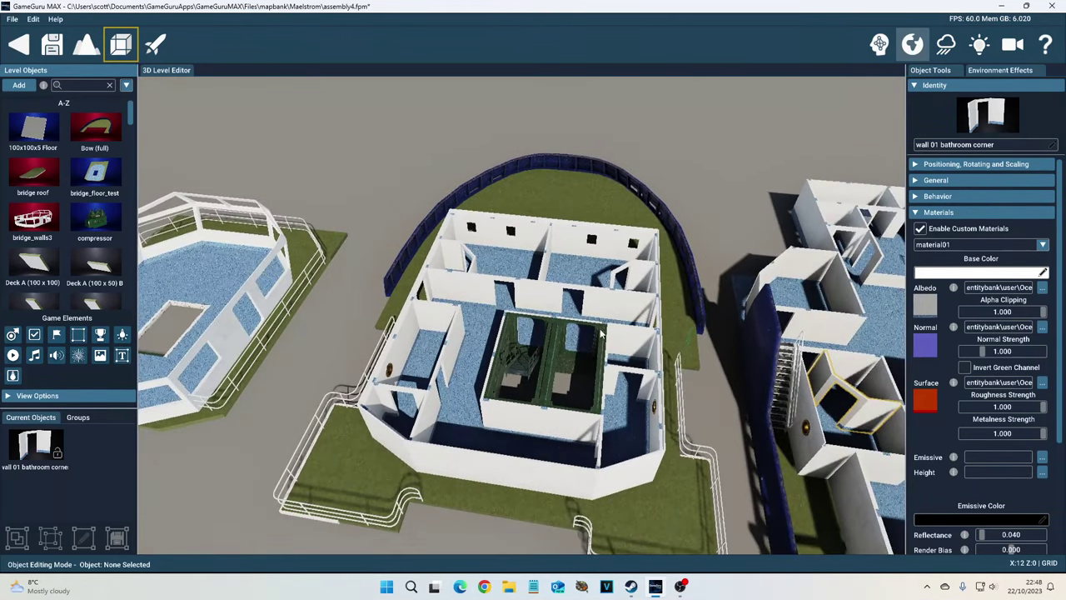
scroll(588, 313, "down", 5)
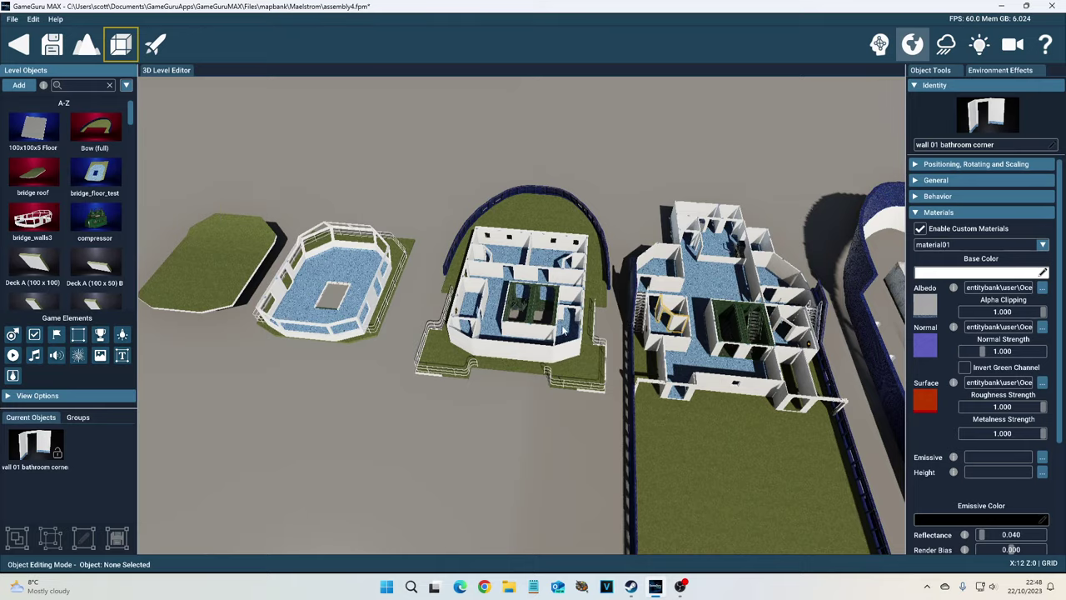
scroll(562, 328, "up", 5)
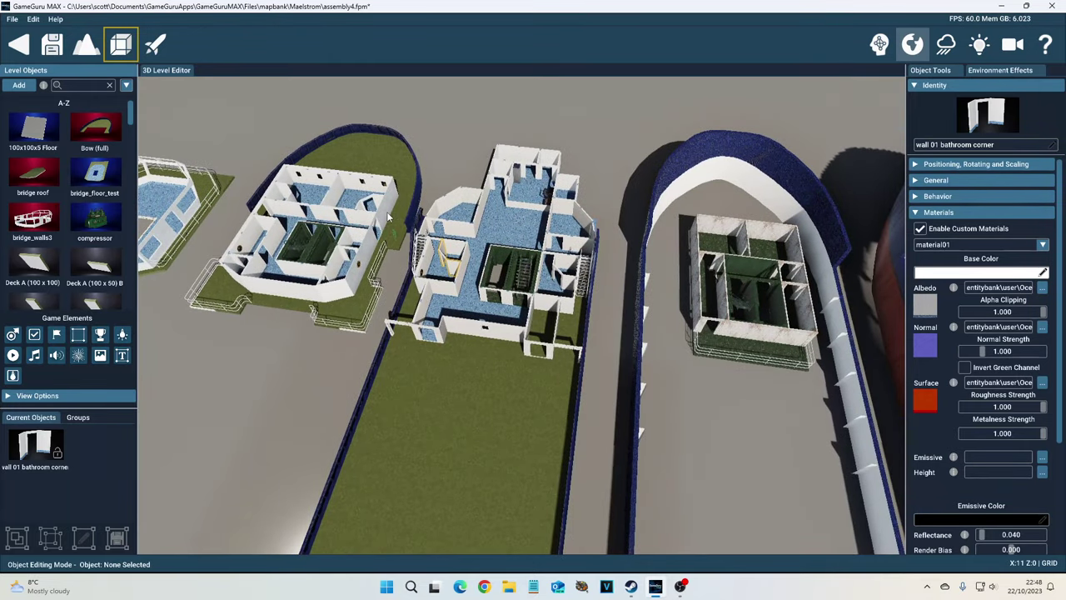
right_click_drag(615, 308, 606, 331)
scroll(458, 283, "up", 8)
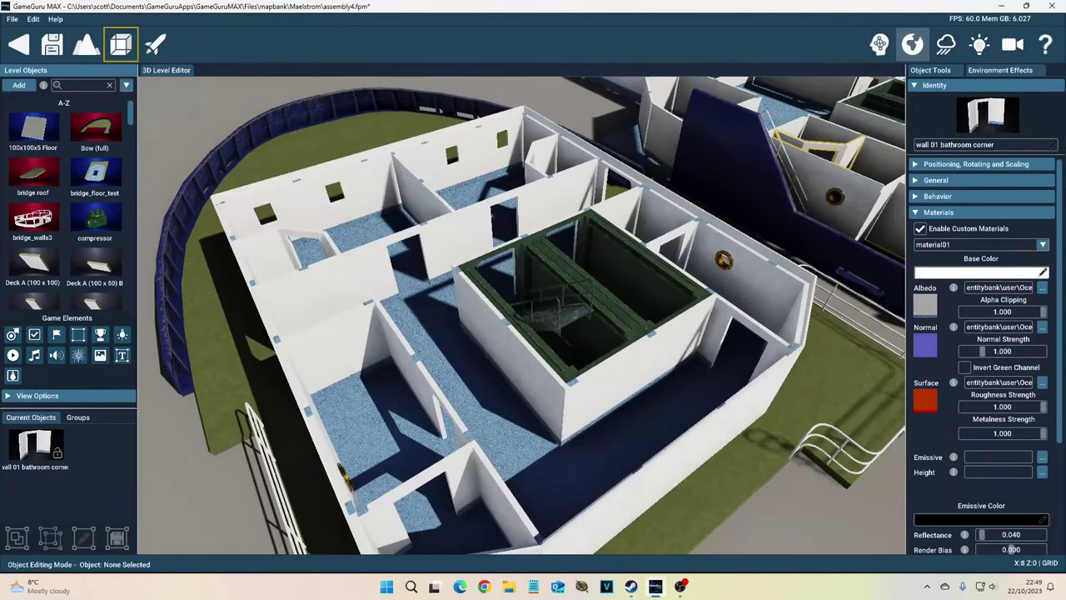
right_click_drag(458, 284, 511, 327)
Step: Pick the 100x100x5 Floor object and carry its preview over the green deck and white cabins
left_click(33, 129)
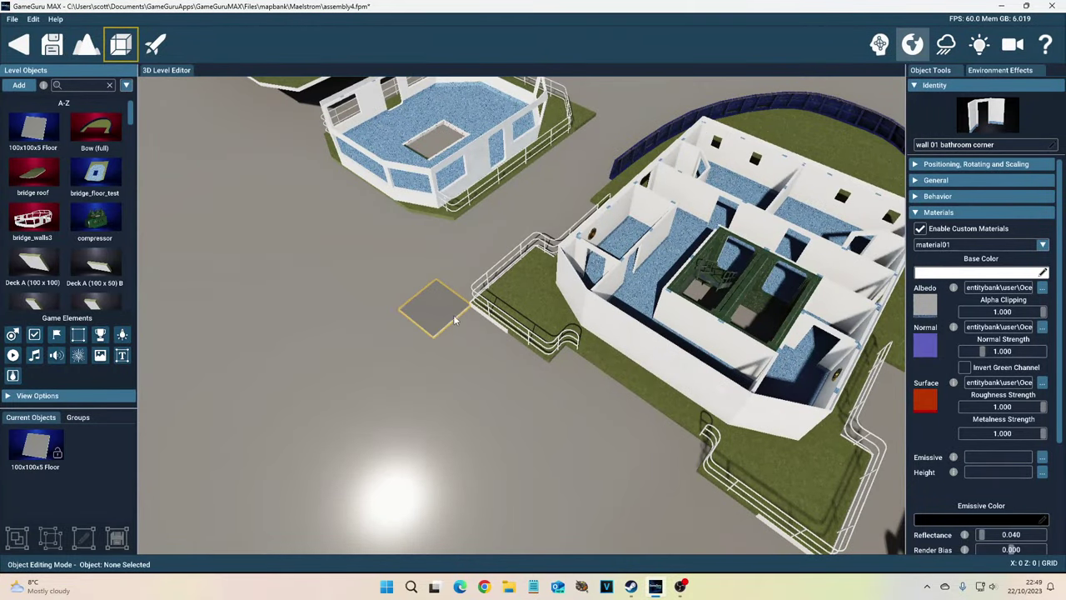
right_click_drag(423, 309, 482, 336)
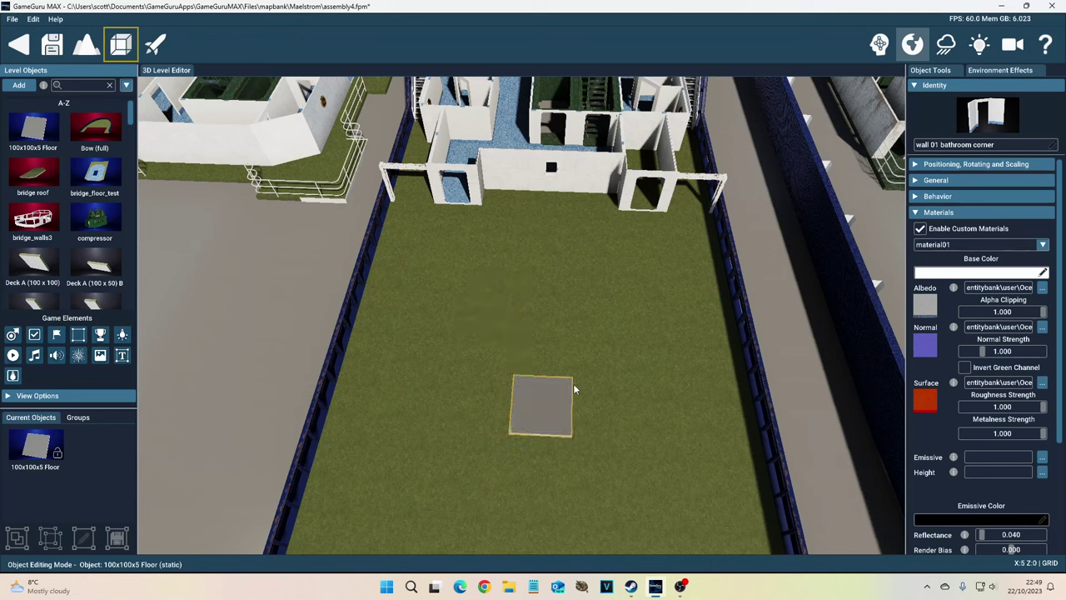
right_click_drag(577, 321, 525, 329)
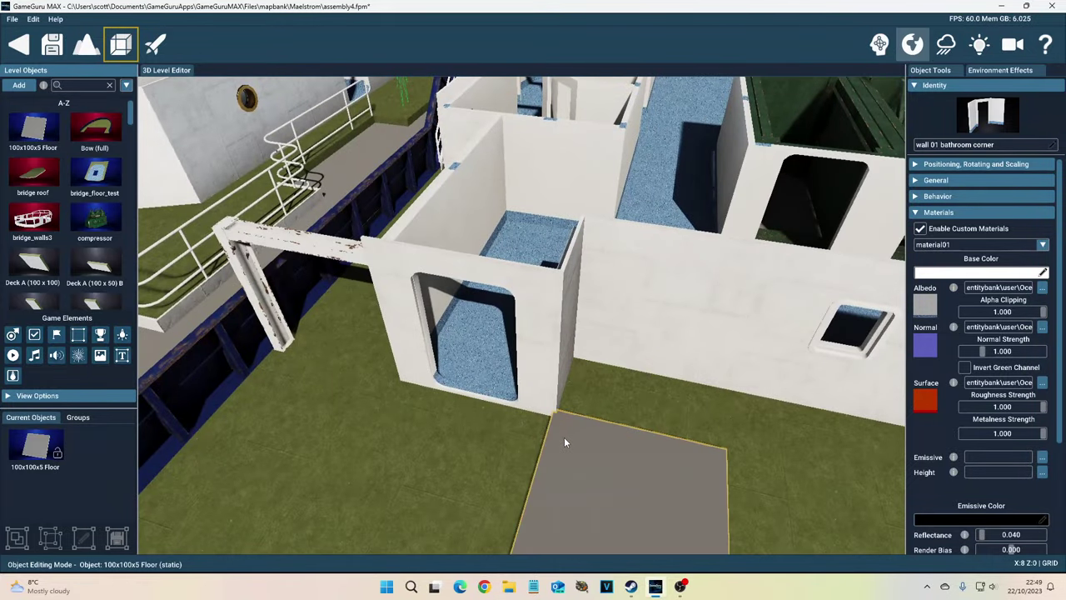
mouse_move(561, 433)
right_mouse_down()
mouse_move(541, 423)
mouse_move(554, 414)
mouse_move(567, 434)
right_mouse_up()
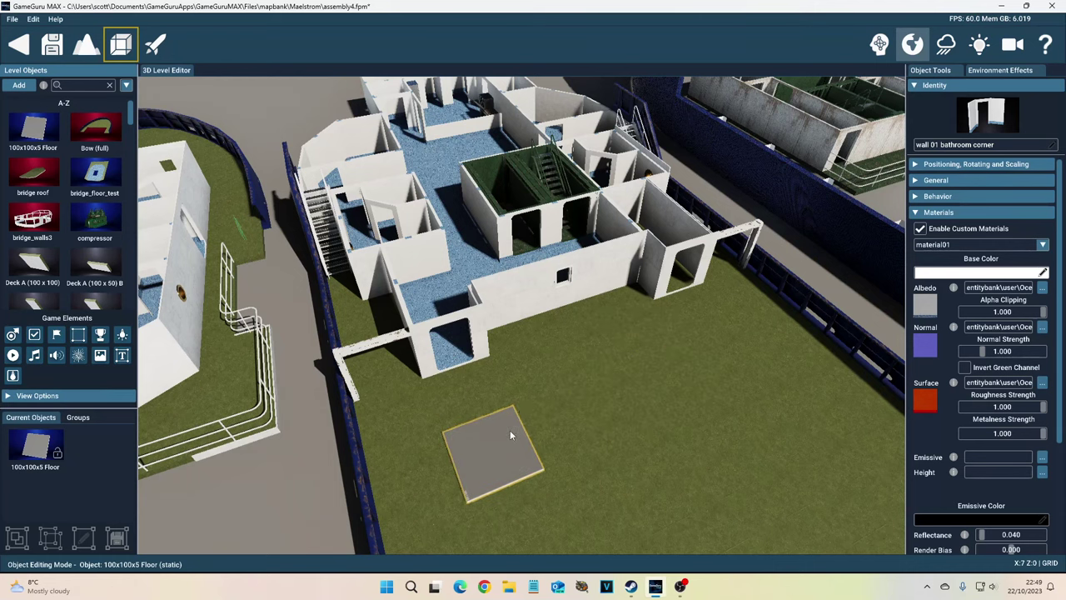
mouse_move(528, 427)
right_mouse_down()
mouse_move(559, 429)
mouse_move(525, 435)
right_mouse_up()
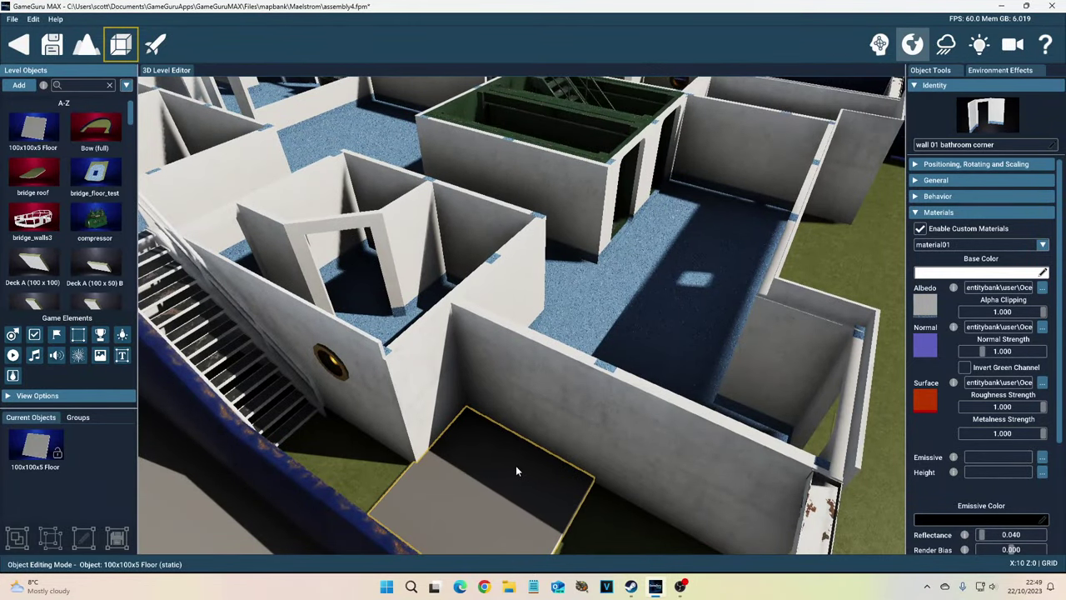
scroll(513, 467, "up", 5)
scroll(547, 384, "down", 5)
right_click_drag(562, 363, 491, 368)
scroll(546, 391, "down", 6)
scroll(604, 466, "up", 8)
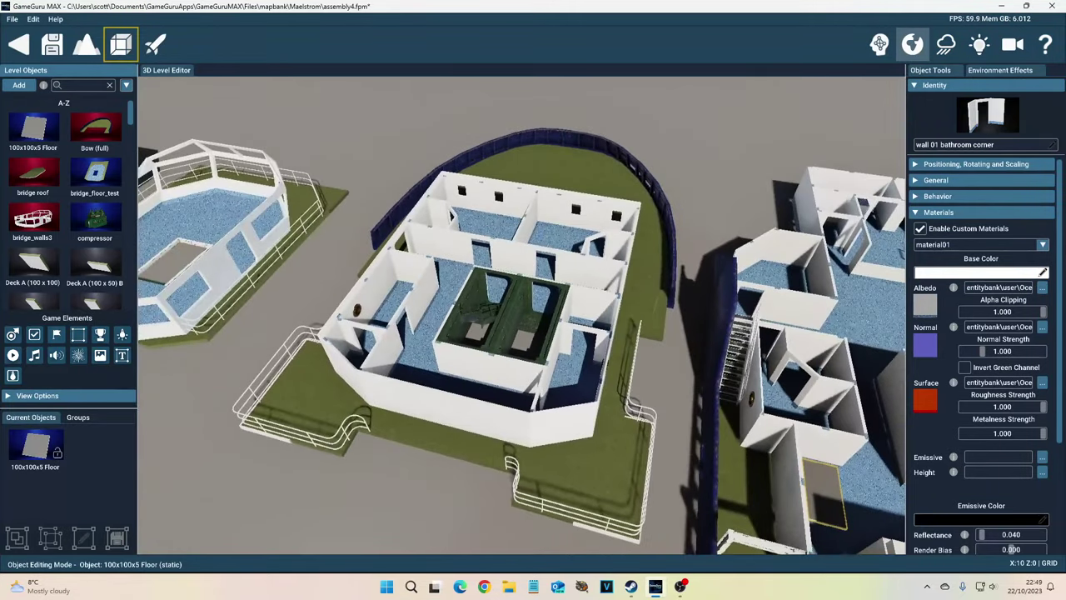
scroll(604, 468, "down", 6)
scroll(417, 350, "up", 5)
scroll(521, 315, "down", 5)
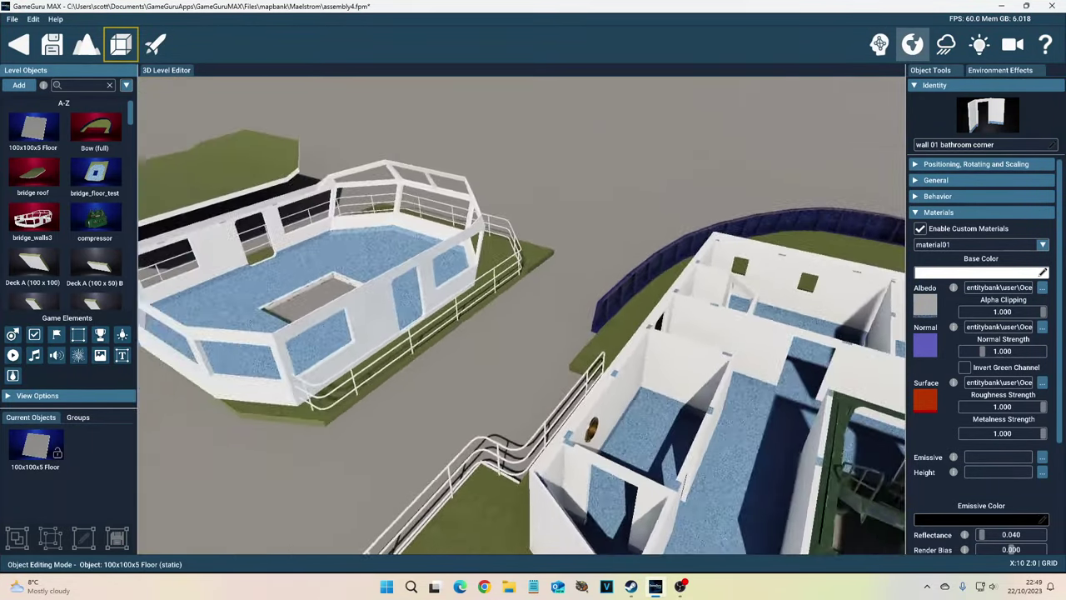
scroll(521, 314, "up", 5)
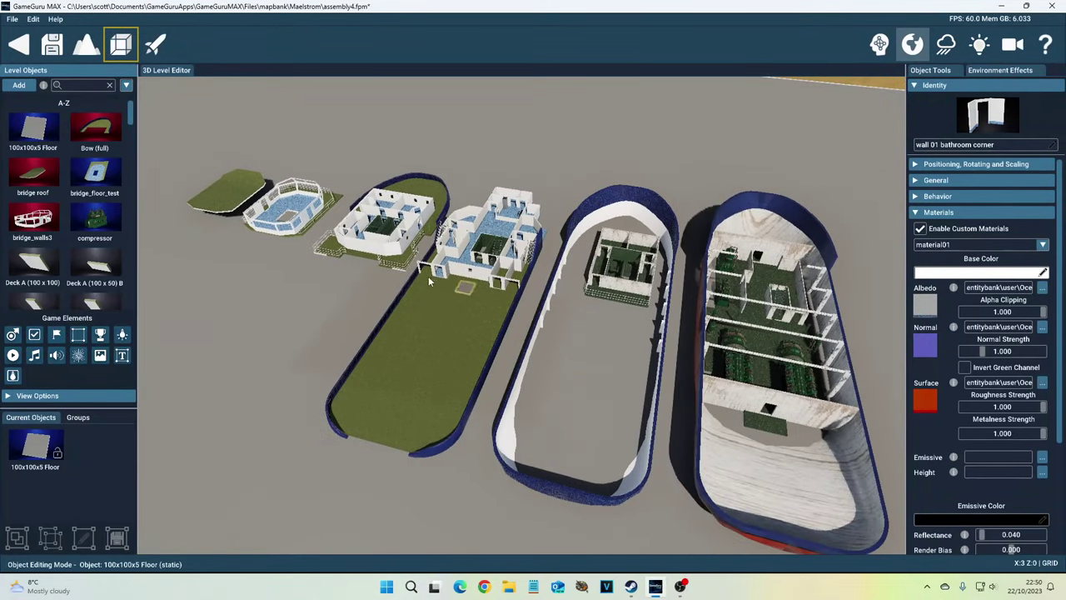
Step: Drag the bridge roof slab onto the railed deck
scroll(795, 428, "down", 10)
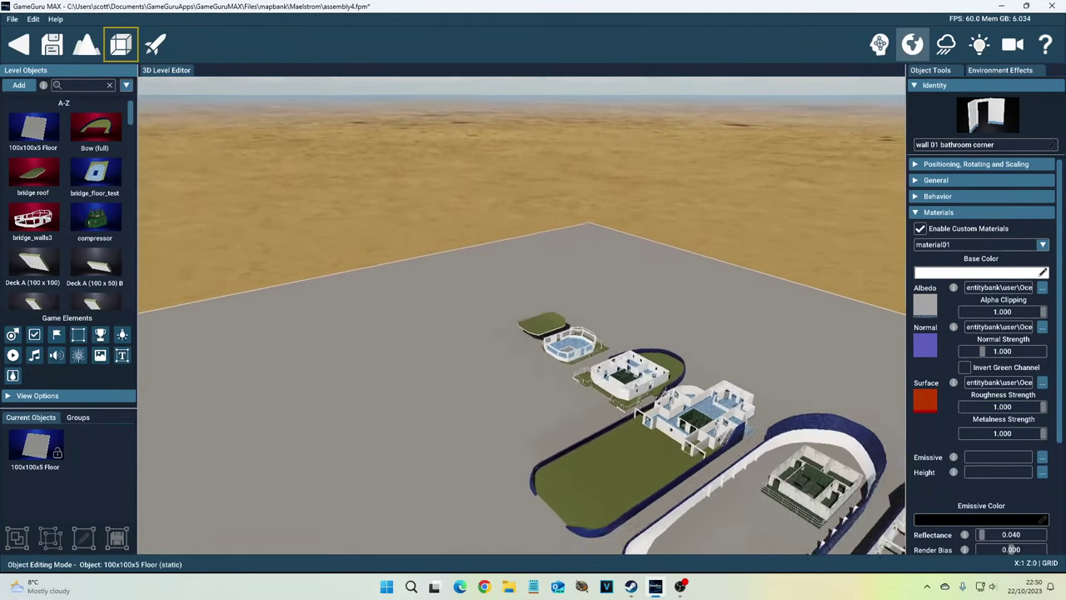
scroll(632, 423, "up", 3)
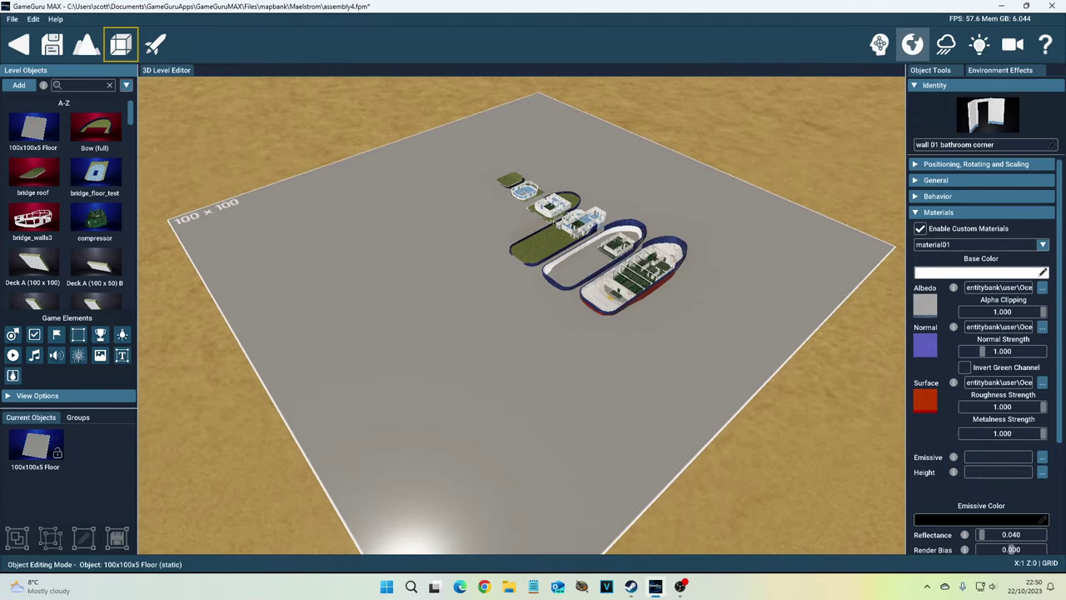
scroll(632, 422, "up", 10)
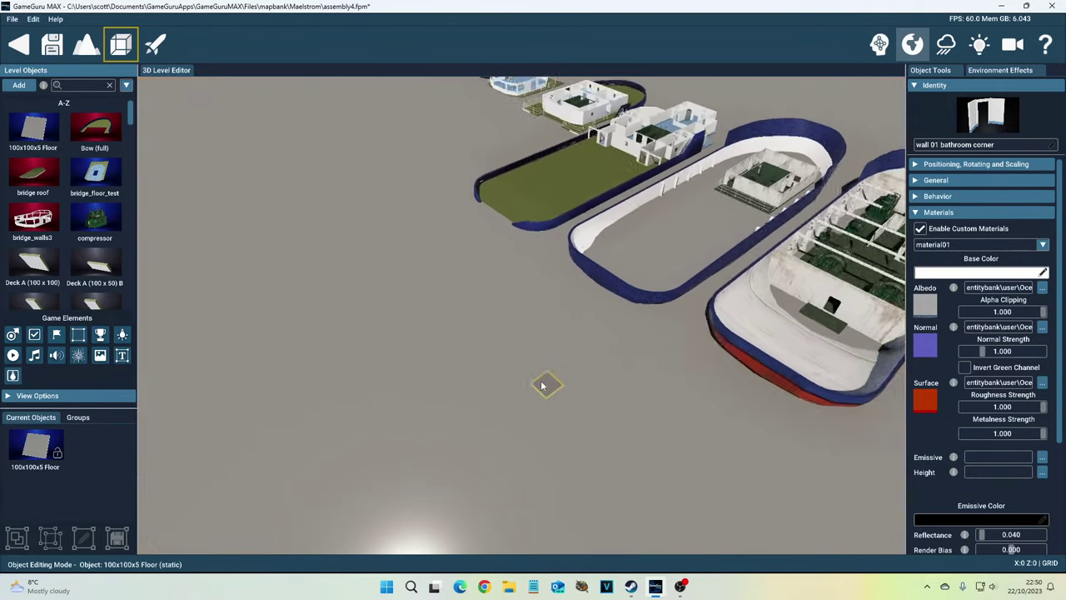
scroll(508, 385, "down", 10)
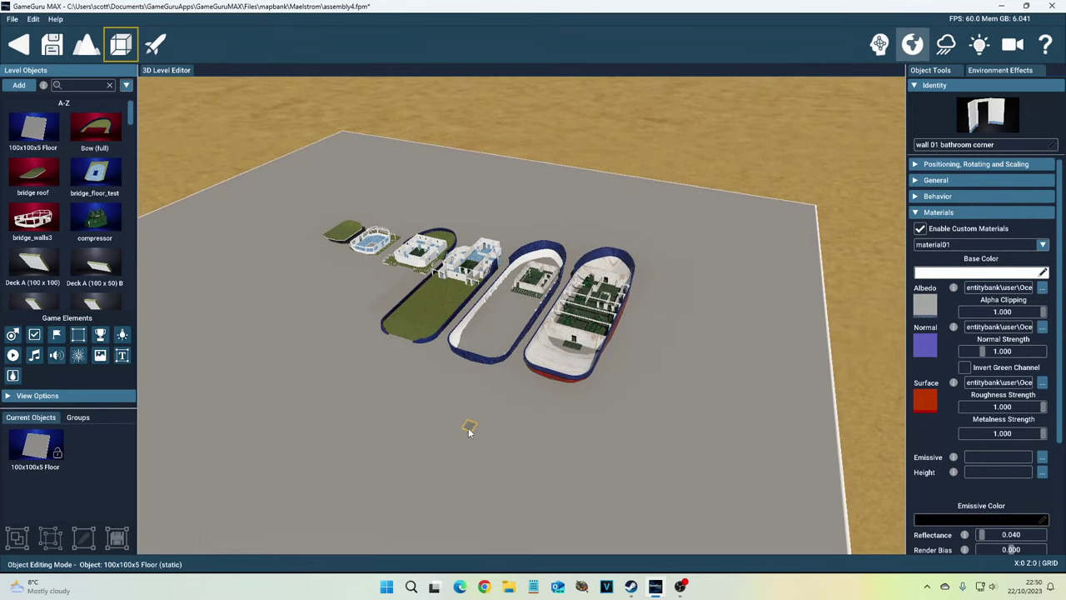
scroll(468, 427, "up", 4)
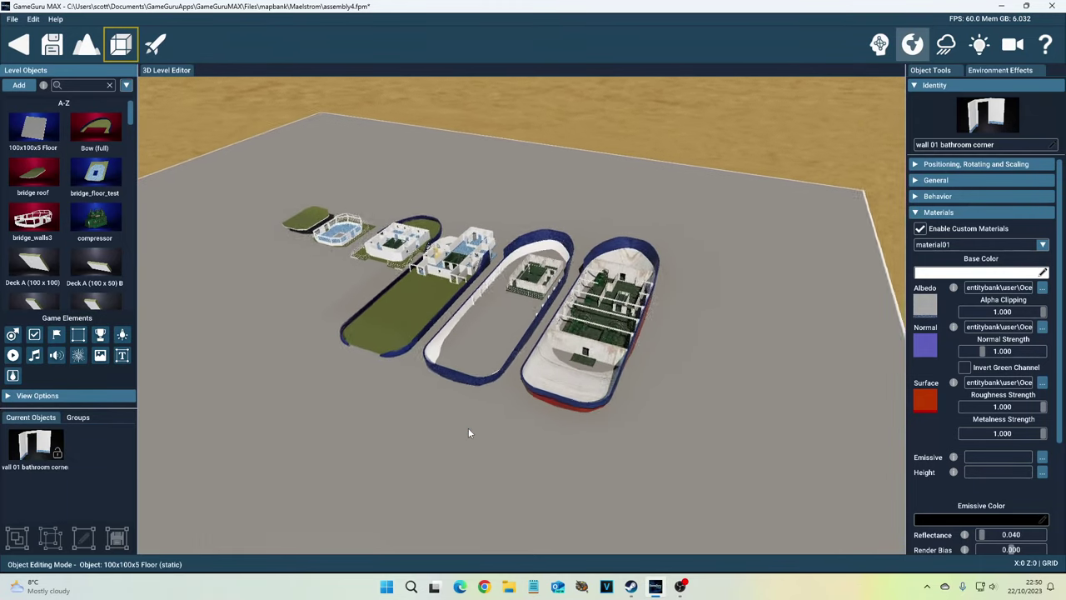
scroll(239, 229, "up", 8)
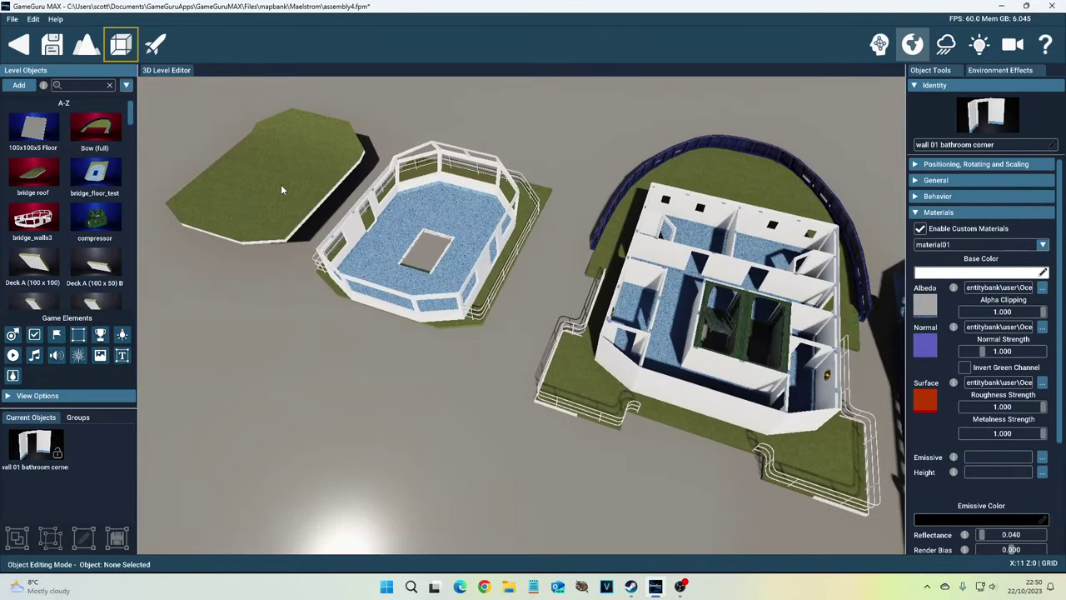
left_click(280, 190)
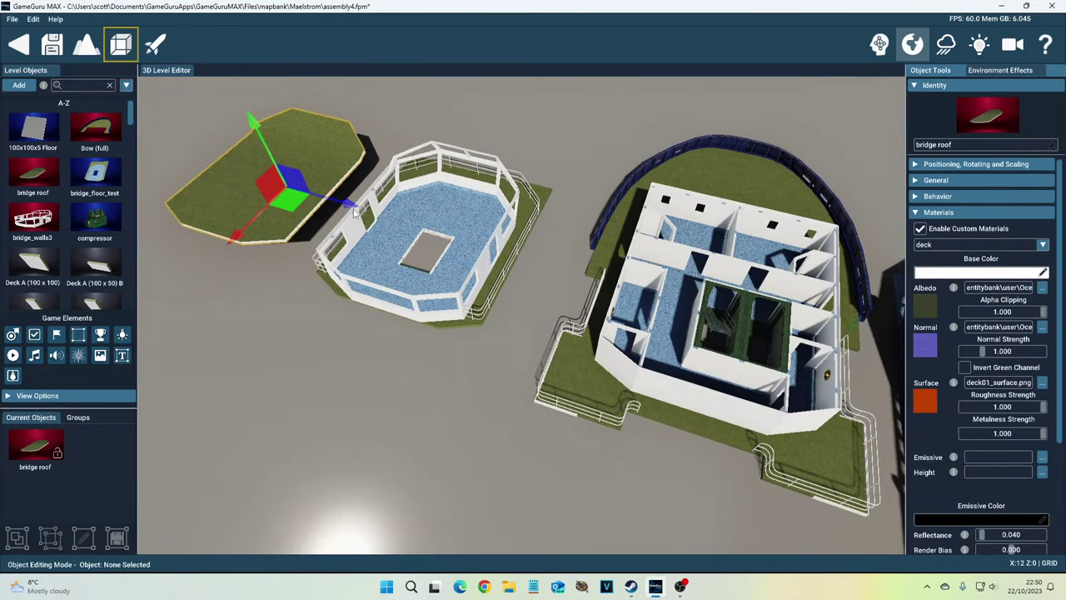
left_click_drag(281, 190, 502, 267)
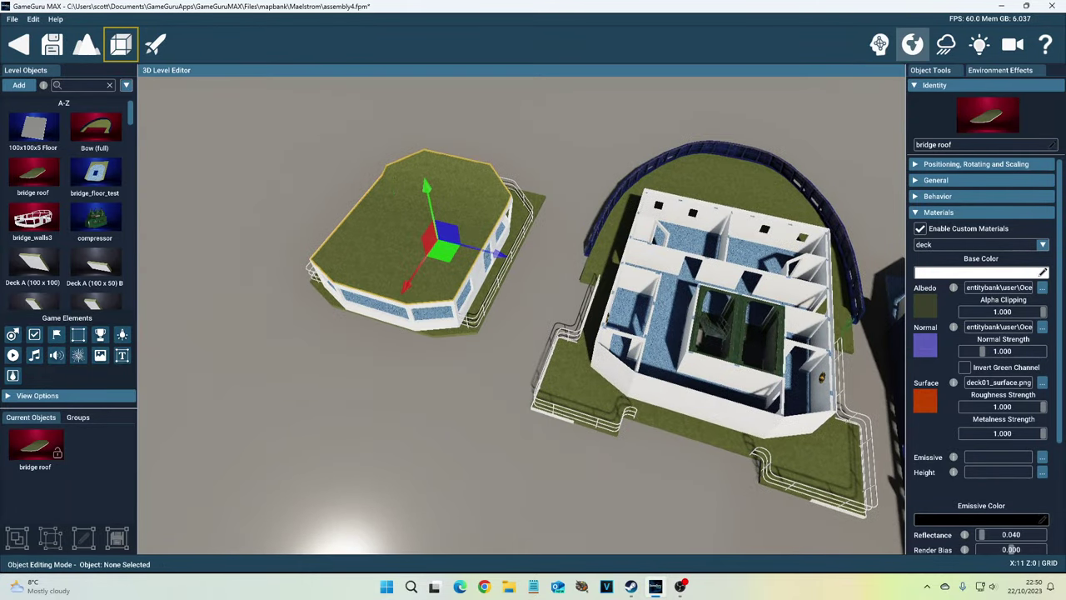
Step: Reposition the bridge roof slab onto the ship's arched deck
left_click(511, 287)
left_click(529, 313)
scroll(529, 313, "down", 10)
scroll(450, 249, "up", 5)
scroll(464, 309, "down", 3)
left_click(464, 309)
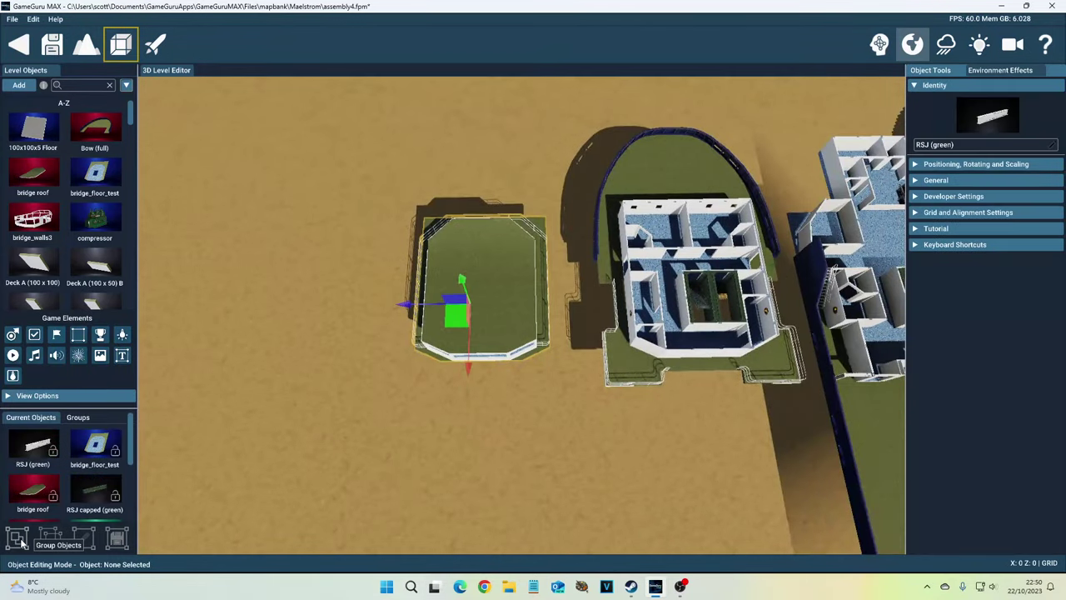
left_click_drag(477, 297, 512, 269)
Step: Slide the Lino floor bridge onto the deck, ungroup it, and adjust the room pieces' Position Y
scroll(511, 269, "up", 3)
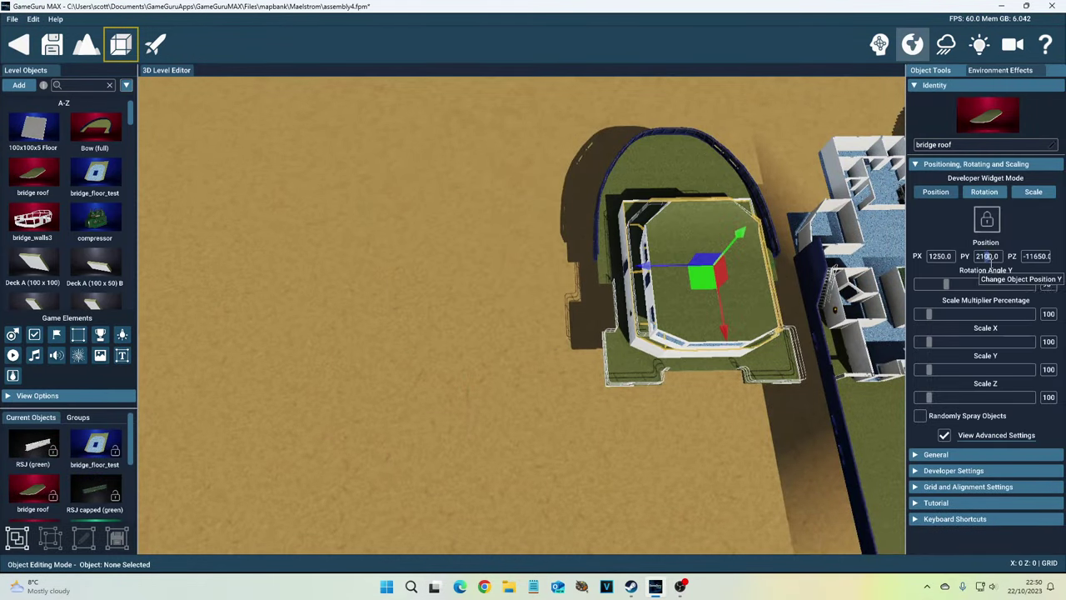
scroll(371, 171, "down", 3)
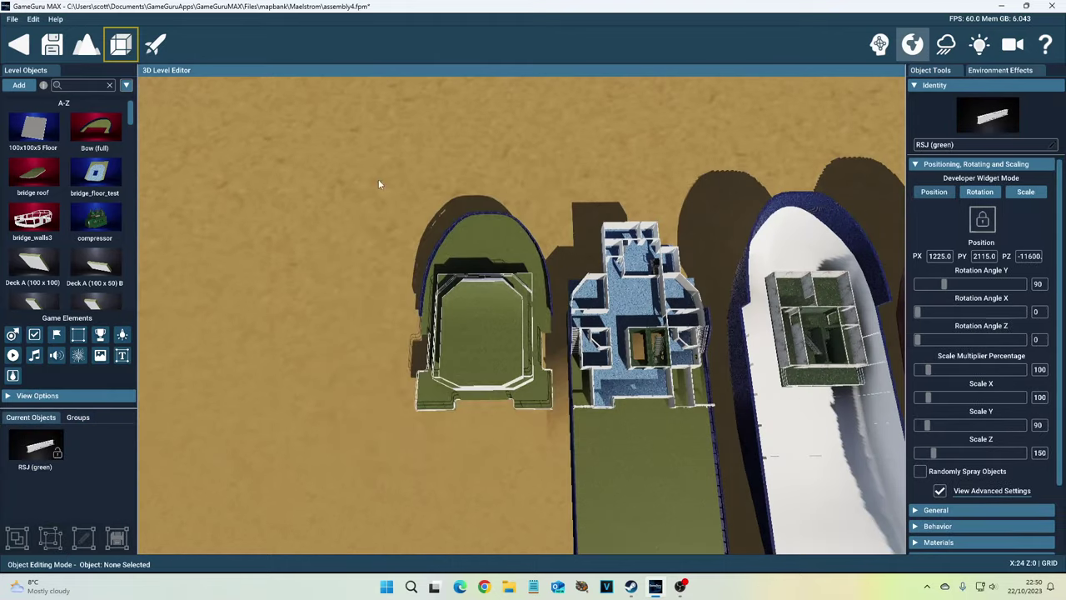
left_click(455, 258)
left_click_drag(455, 258, 875, 312)
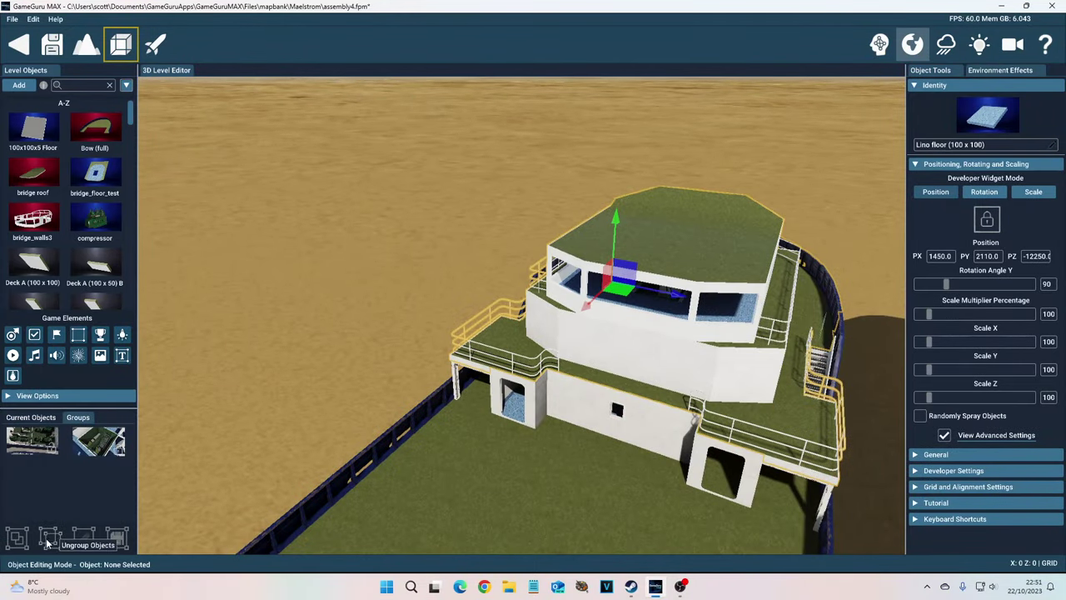
left_click(73, 537)
left_click_drag(459, 167, 653, 416)
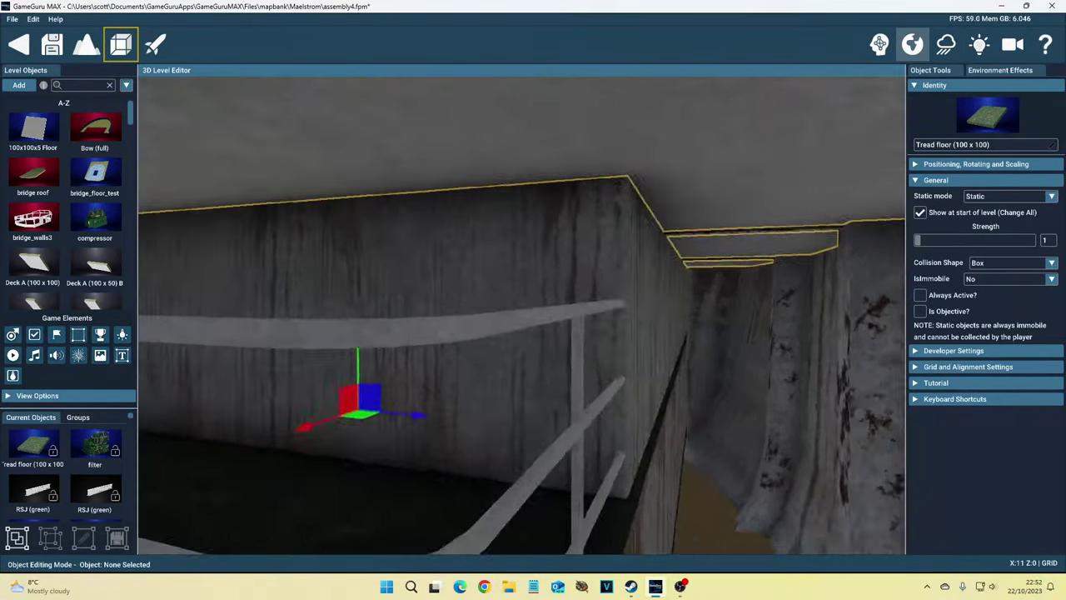
left_click(987, 256)
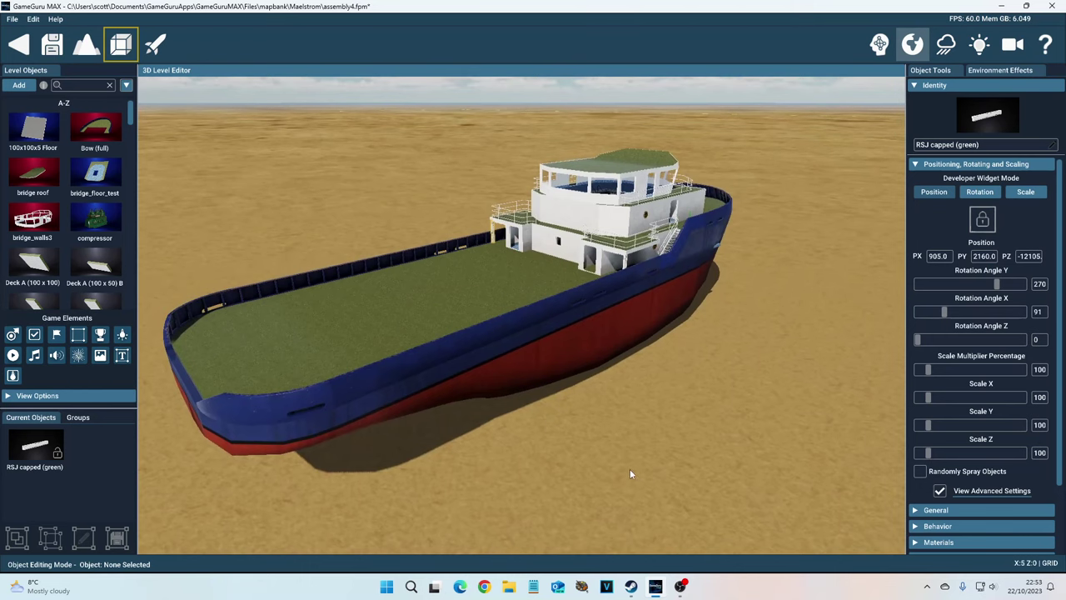
Step: Orbit and zoom around the assembled ship from a low side view round to the bow
right_click_drag(615, 418, 483, 418)
scroll(500, 304, "up", 5)
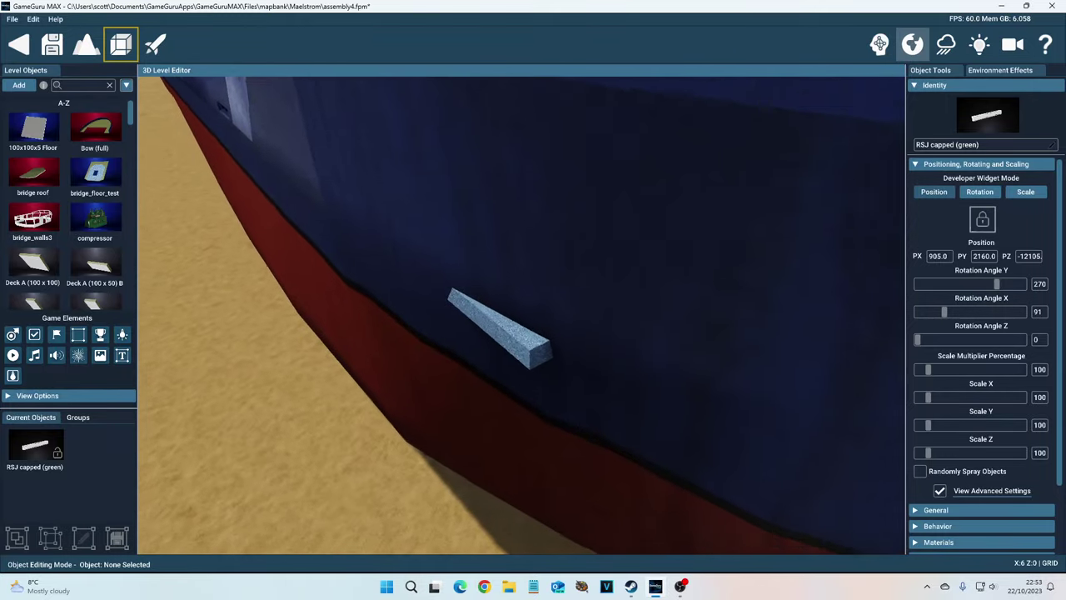
scroll(614, 413, "down", 5)
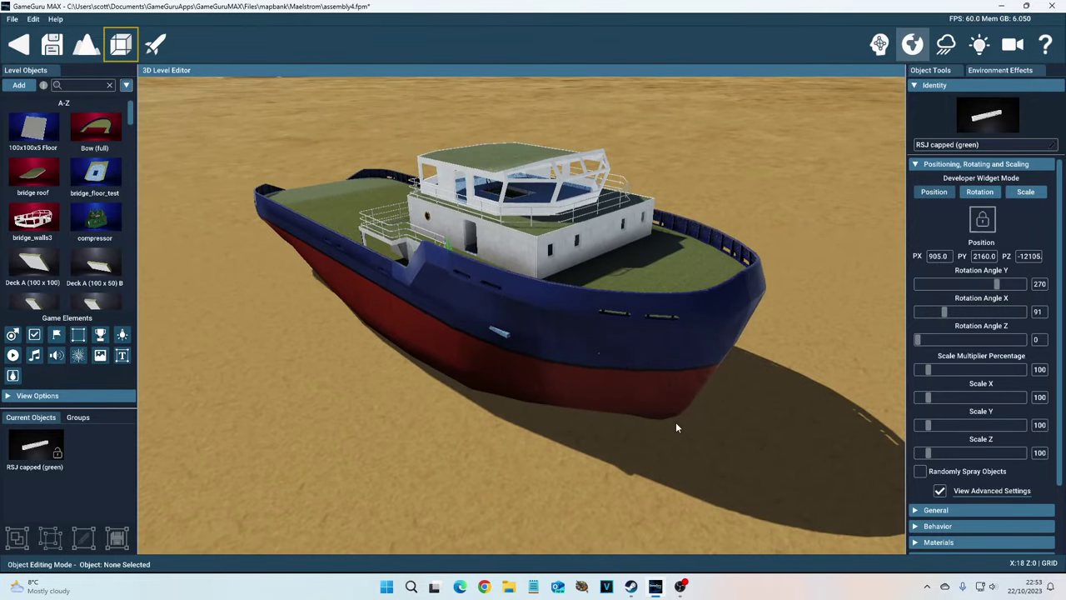
scroll(675, 427, "up", 5)
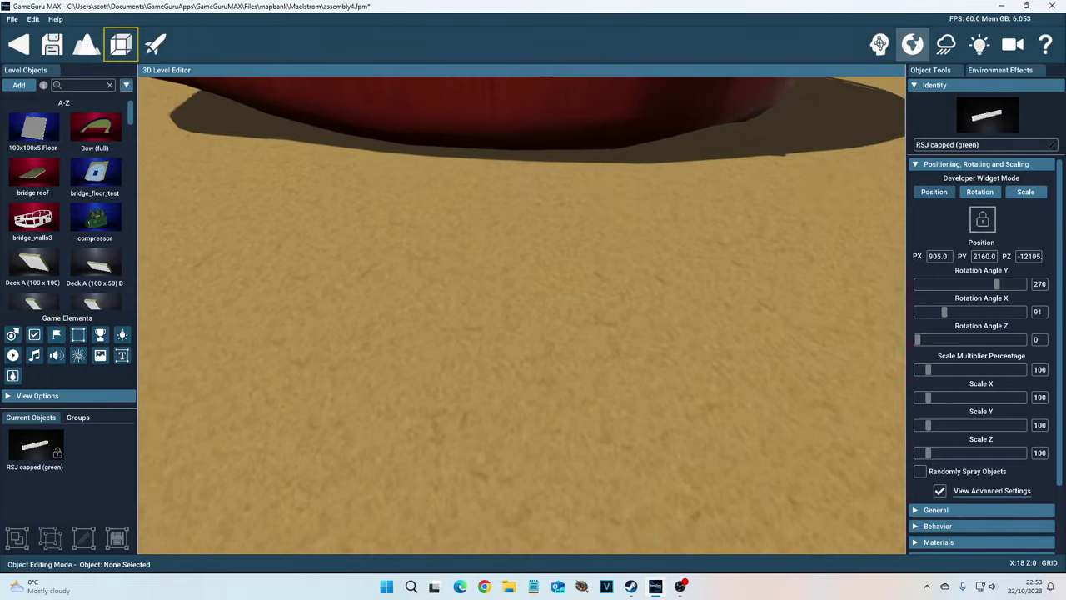
scroll(522, 315, "down", 5)
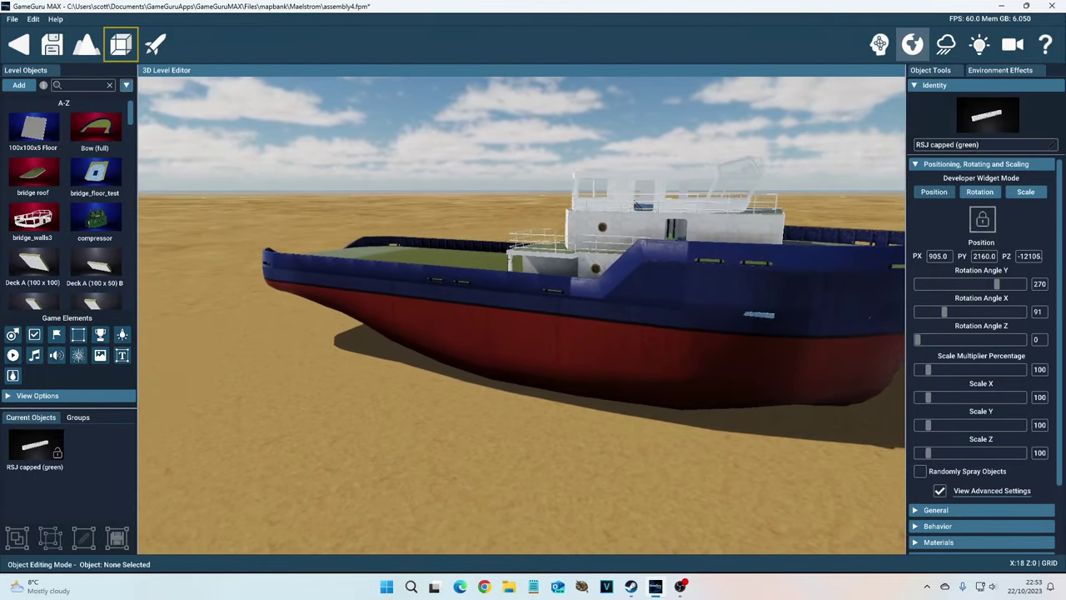
scroll(613, 339, "up", 3)
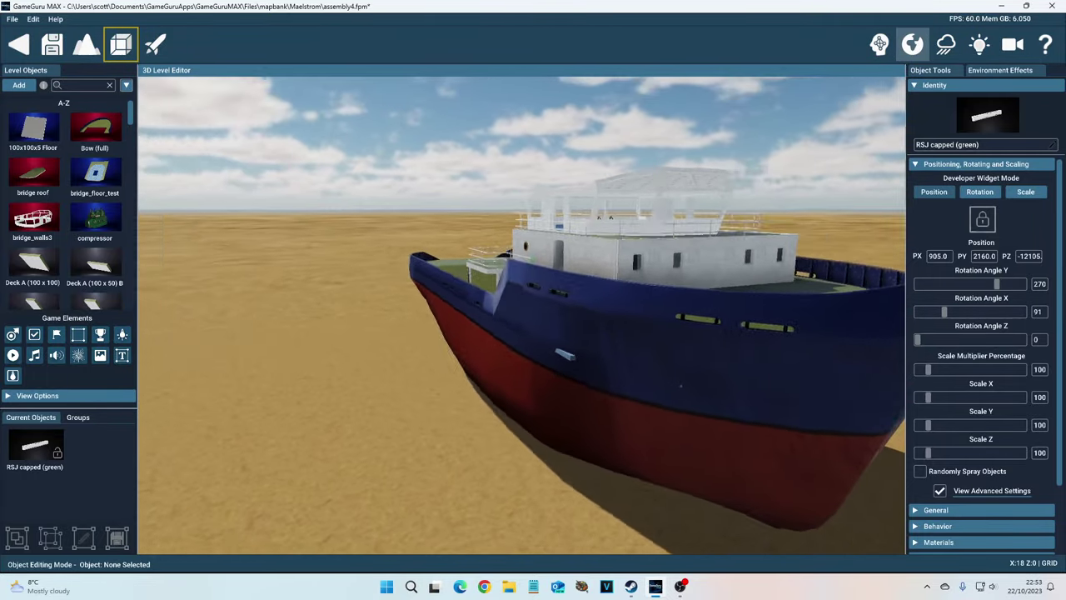
right_click_drag(522, 315, 700, 315)
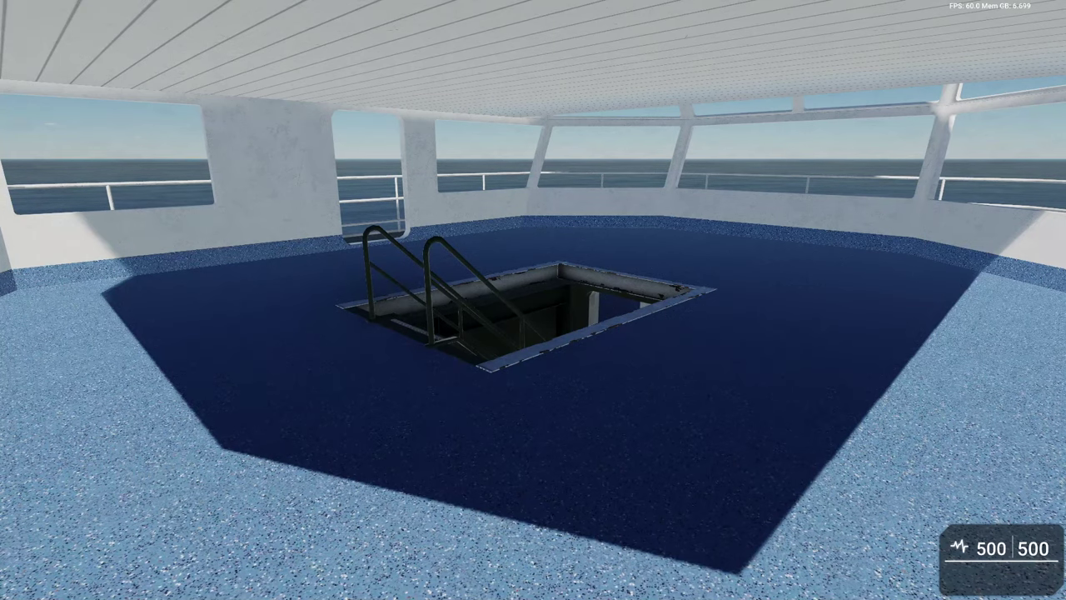
Step: Walk the bridge deck past the hatch and railing wall toward the side door
key("w")
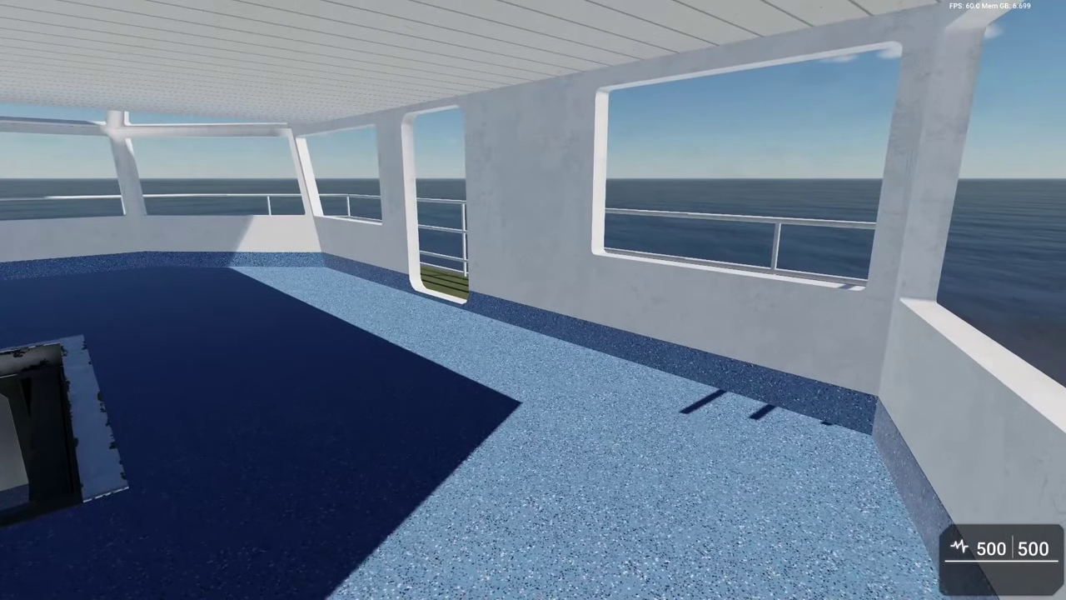
key("w")
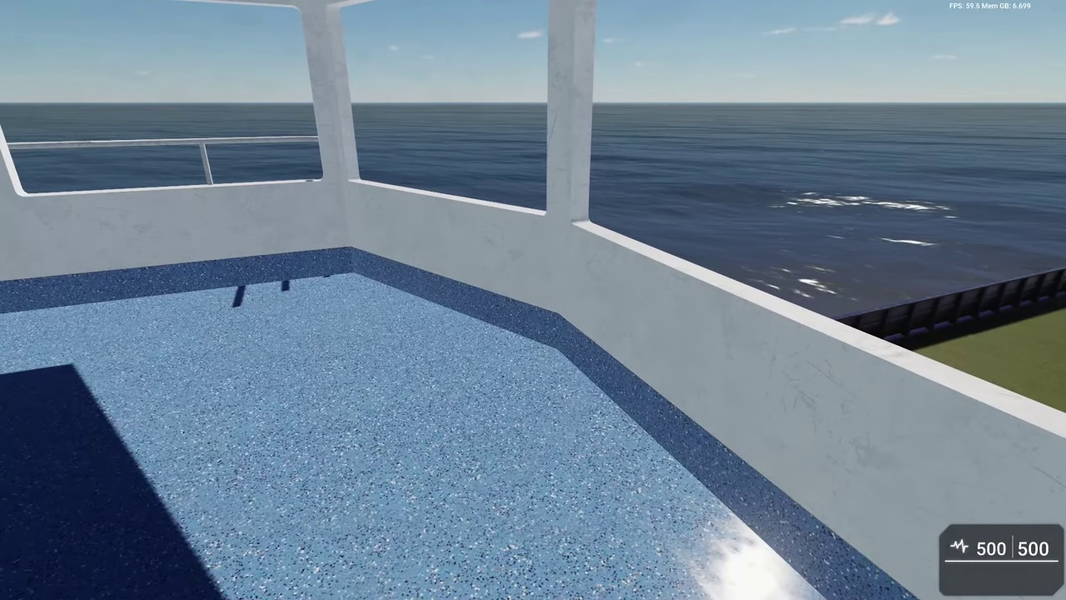
key("w")
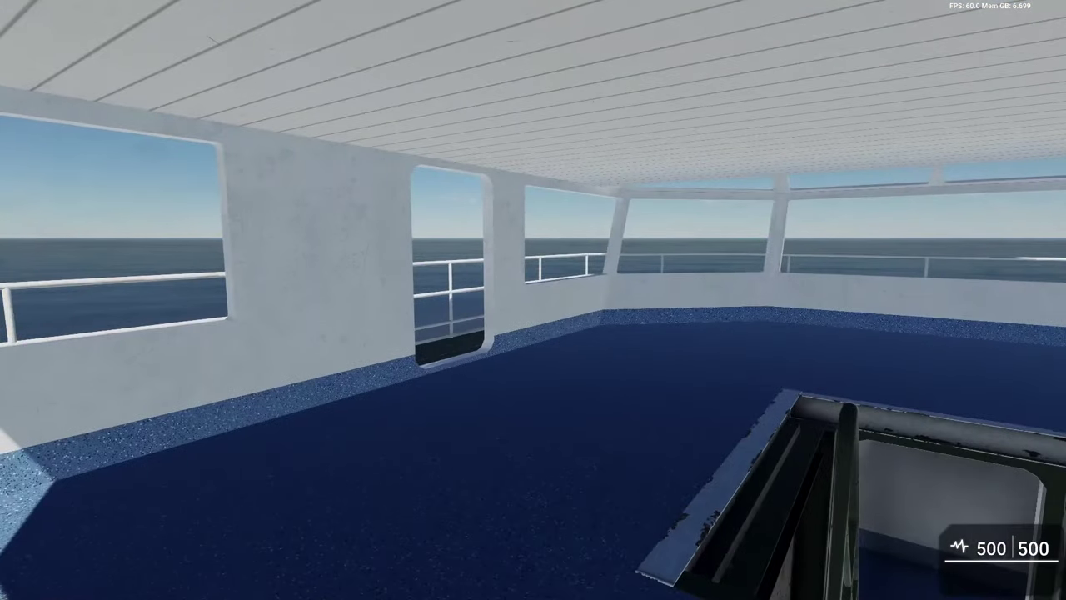
key("w")
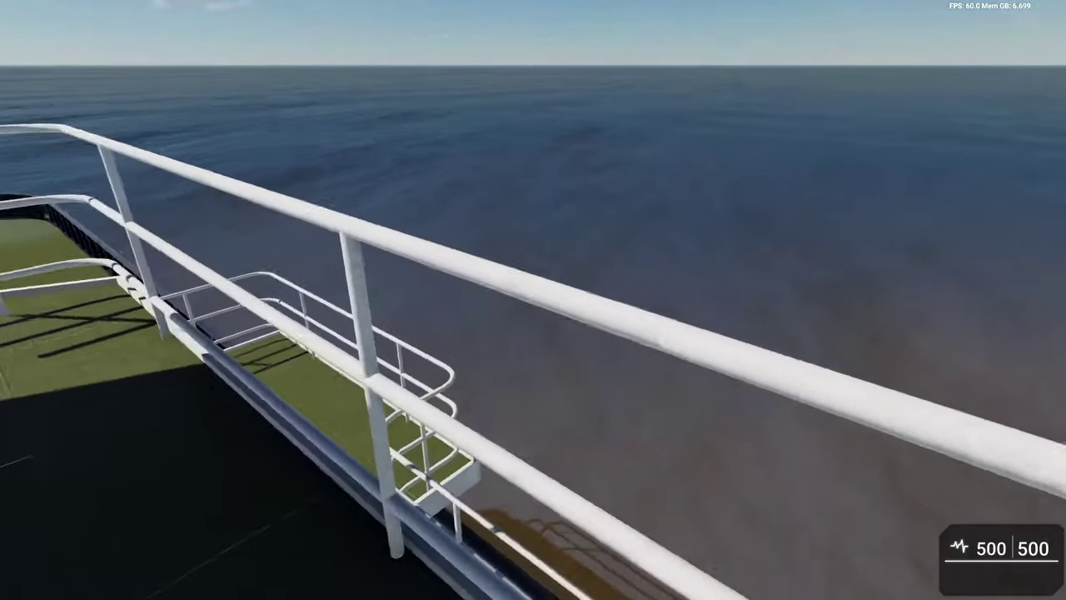
Step: Walk the outer deck toward the bow, return to the pool area, and descend the stairwell
key("w")
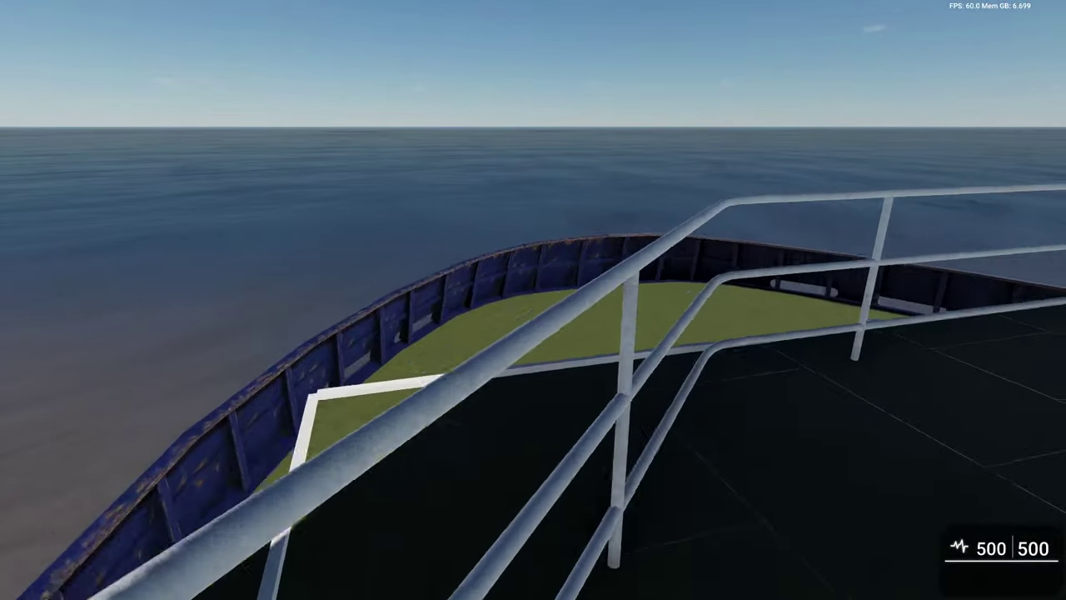
key("w")
key("s")
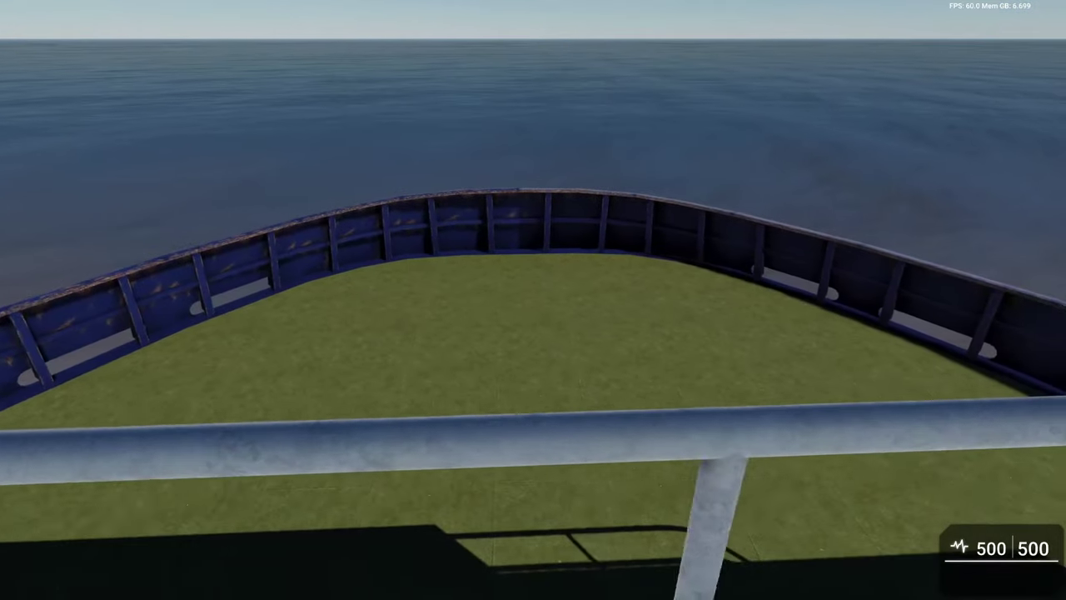
key("s")
key("w")
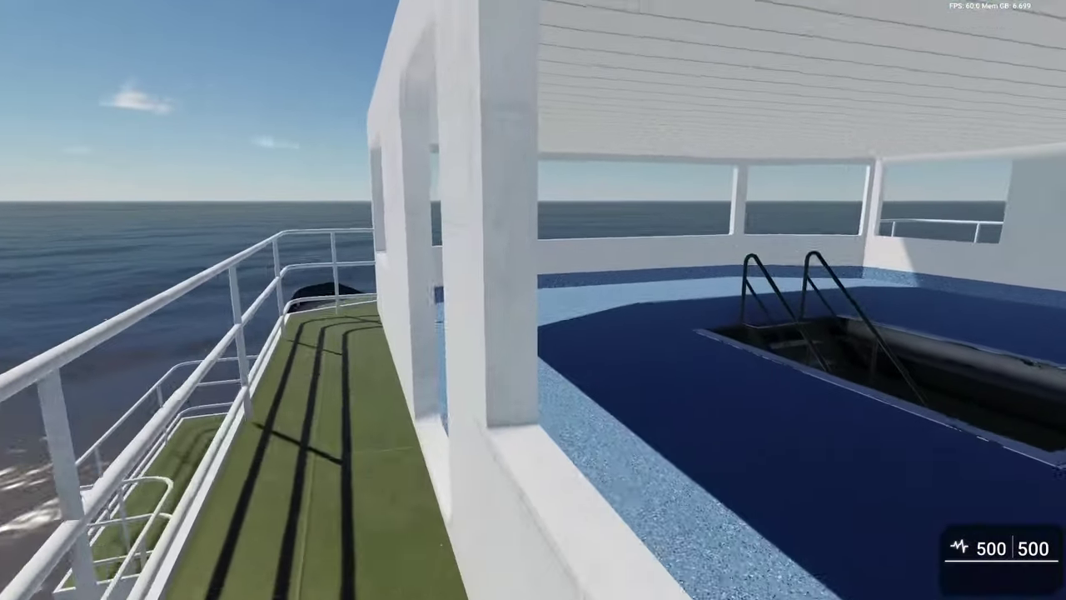
key("w")
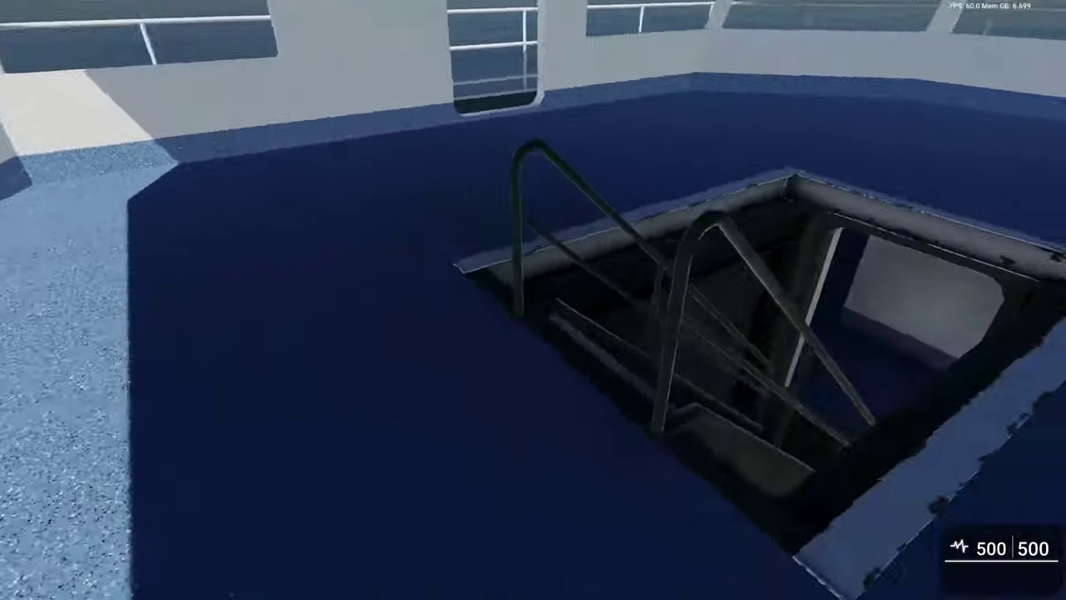
key("w")
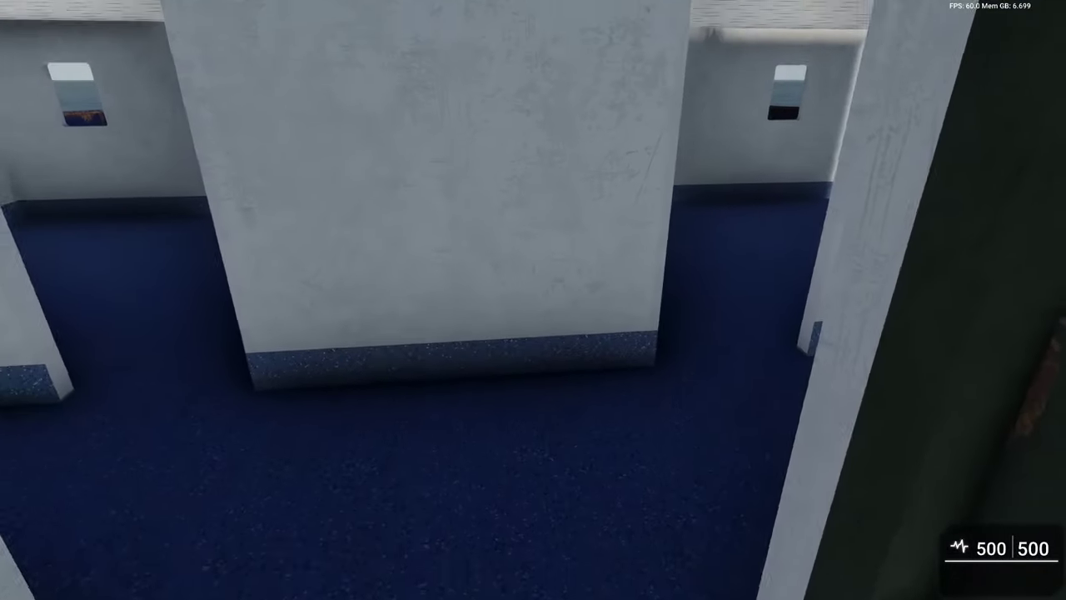
Step: Explore the small carpeted rooms with sea windows on the lower deck
key("w")
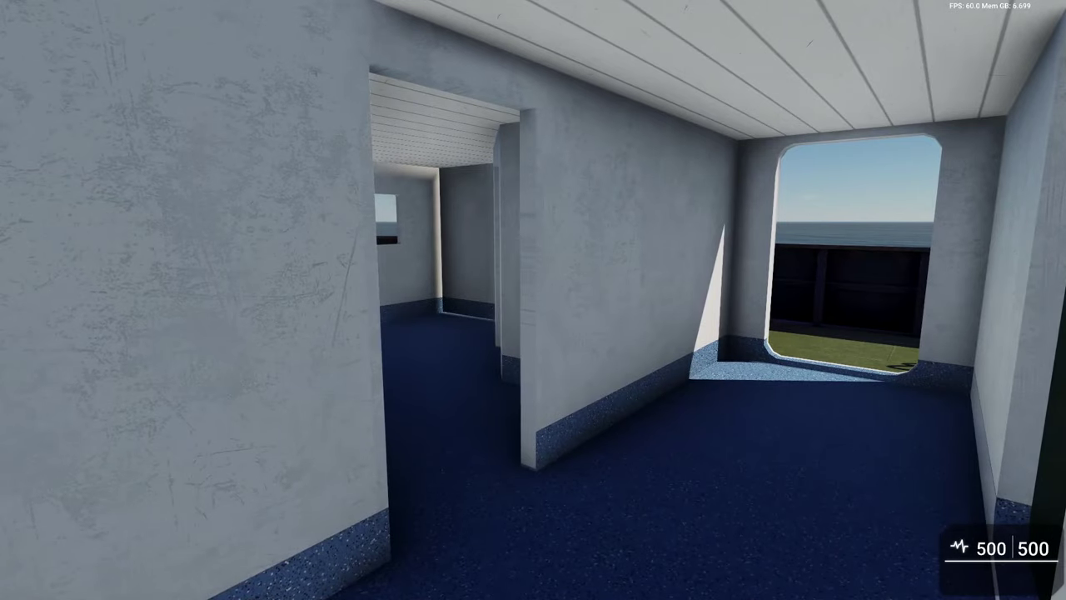
key("w")
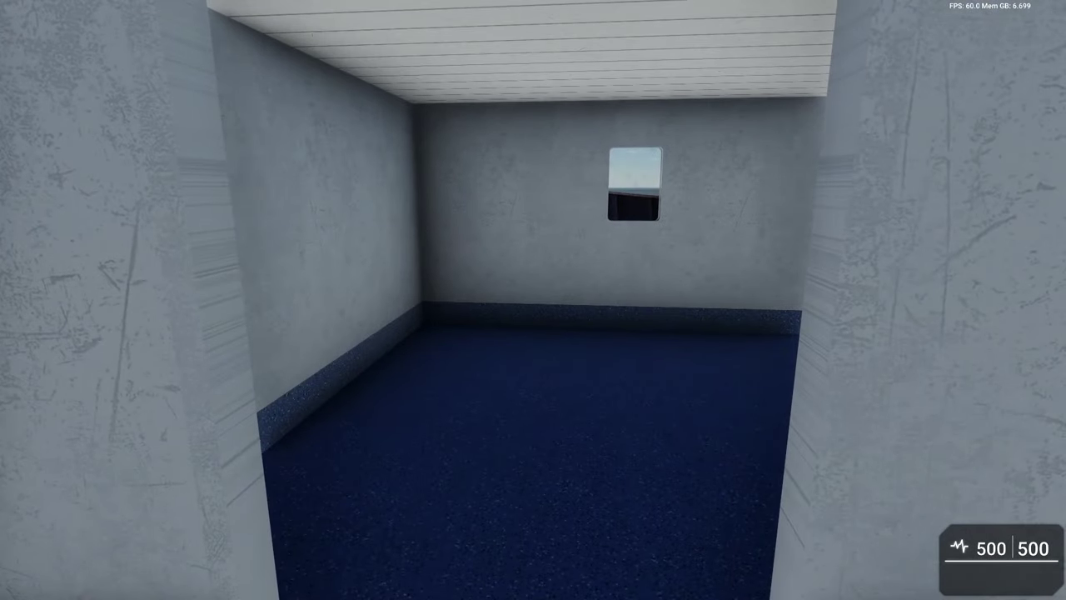
key("w")
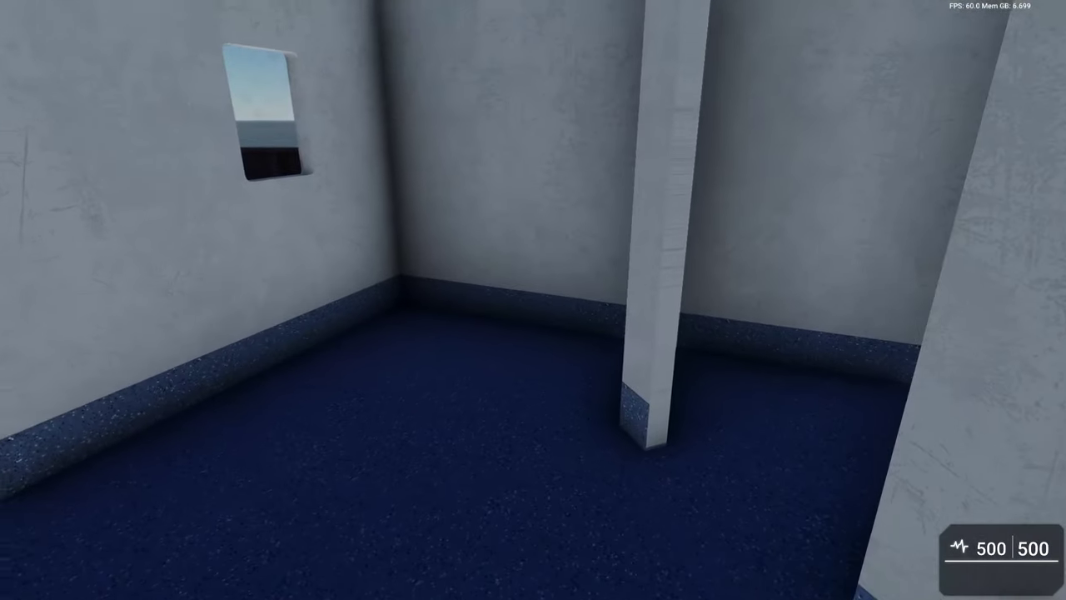
key("s")
key("s")
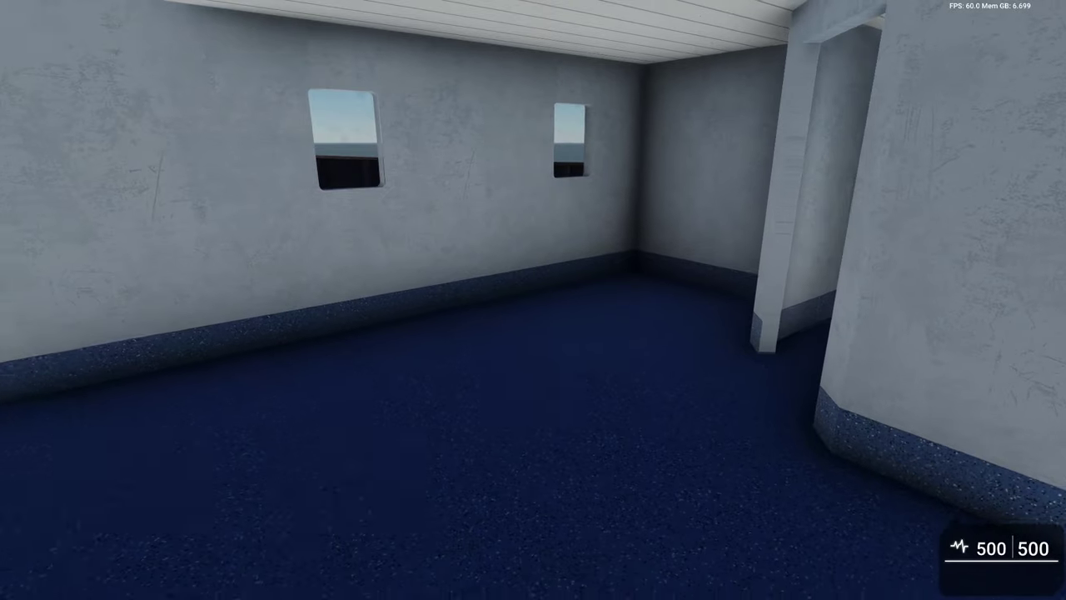
key("w")
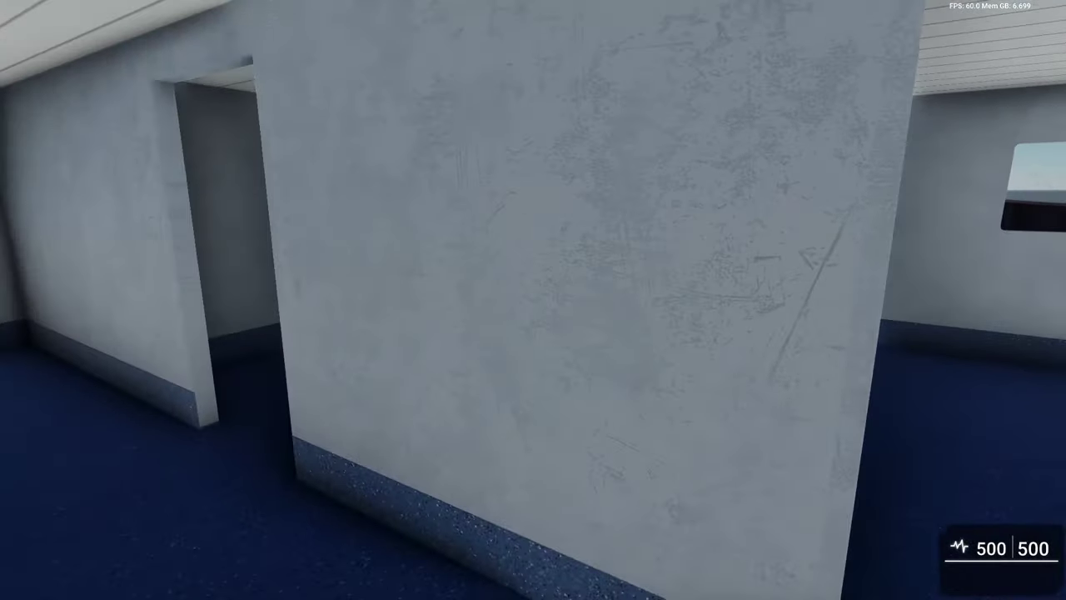
key("w")
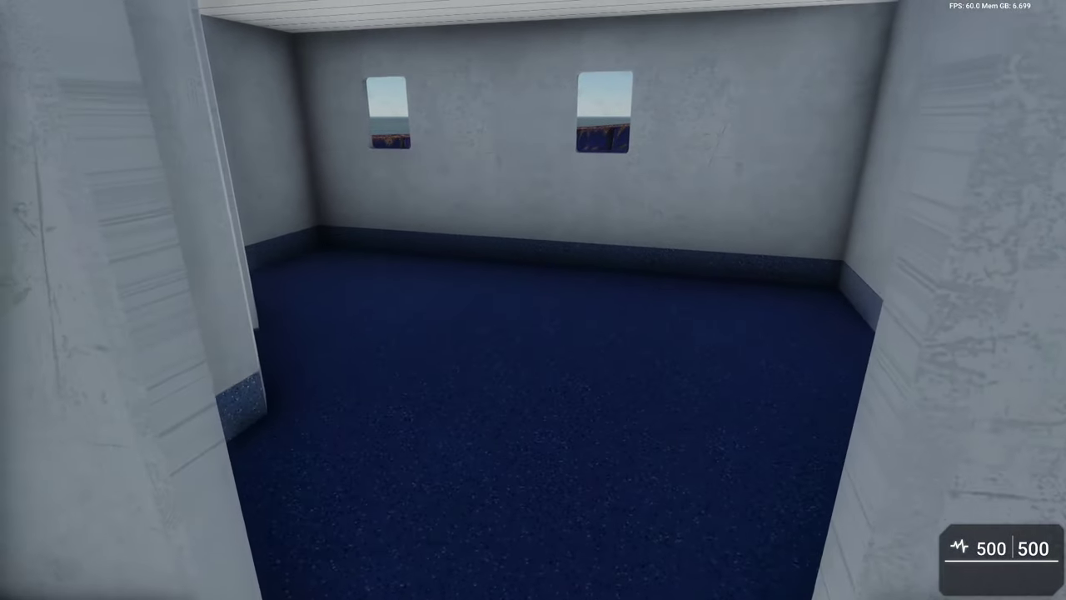
key("w")
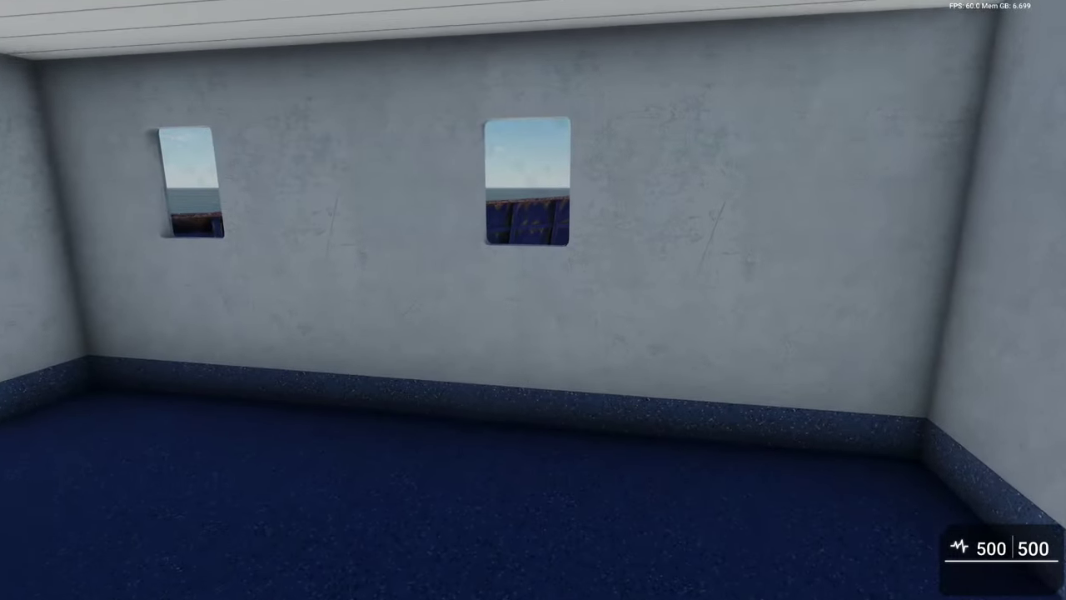
key("s")
Step: Walk along the long blue-carpeted corridor toward its far doorway
key("w")
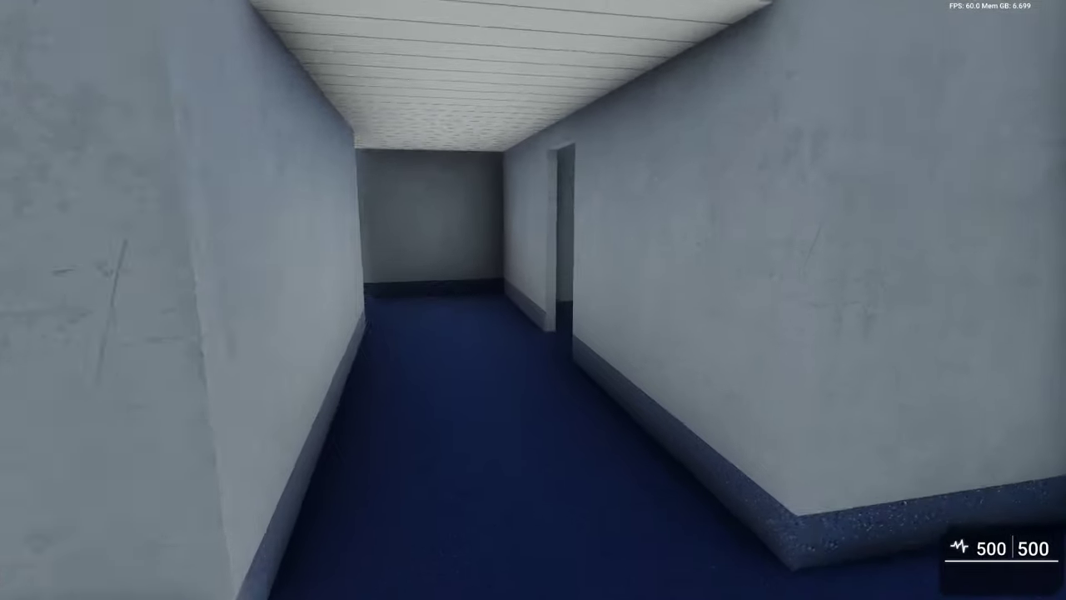
key("w")
key("w")
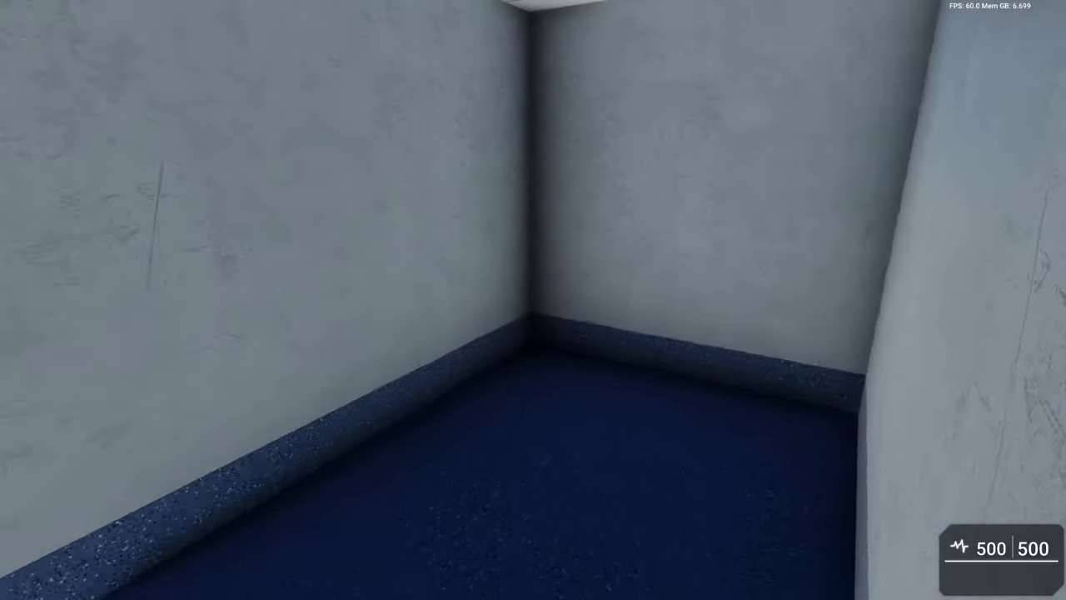
key("w")
key("w")
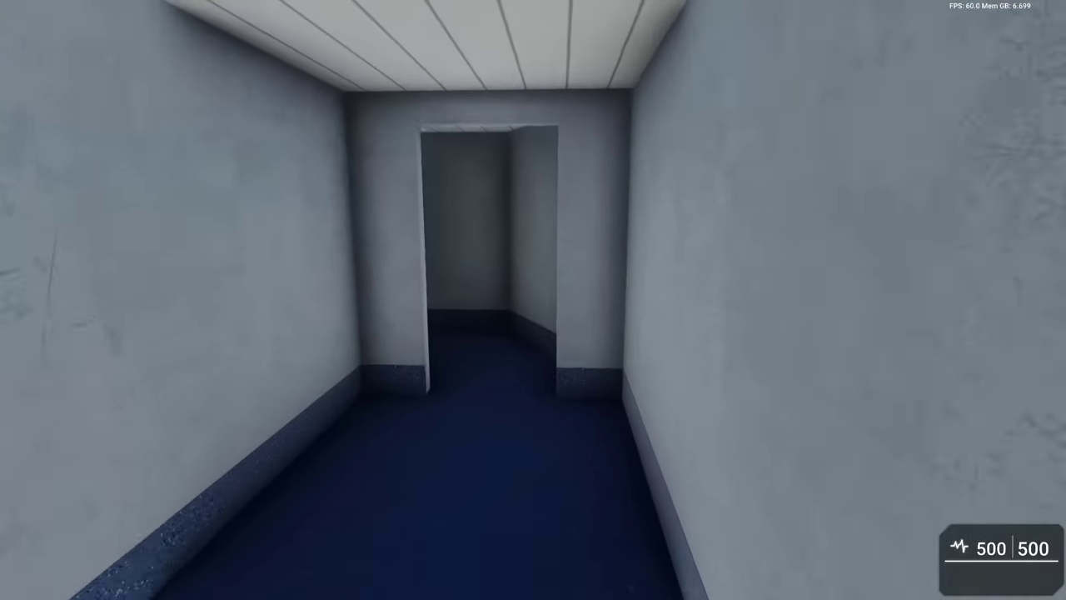
key("w")
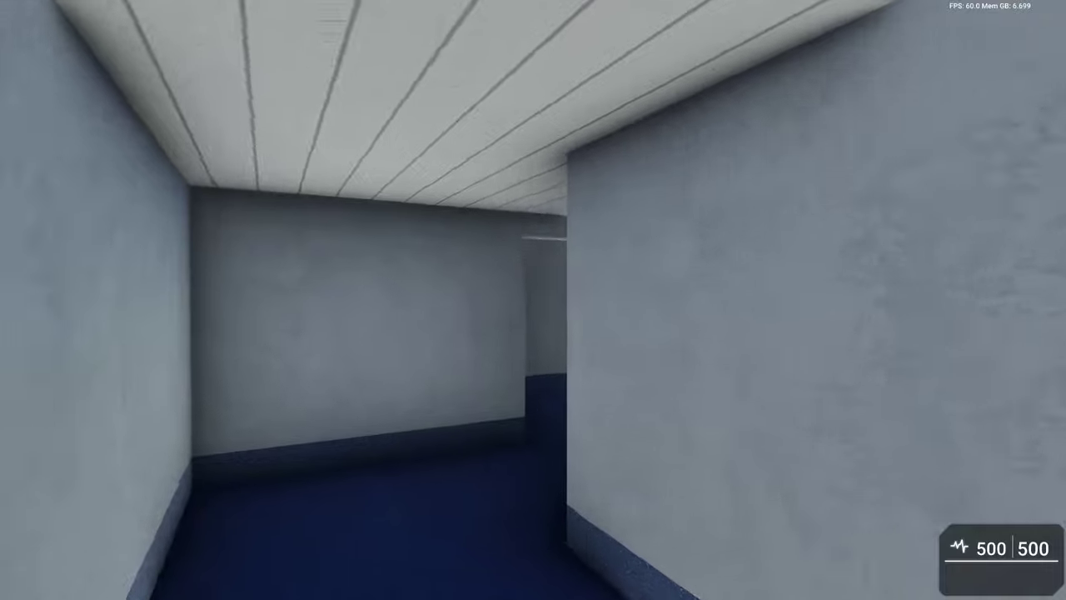
key("w")
key("w")
Step: Descend into the bright corridor room and step out onto the open grass deck
key("w")
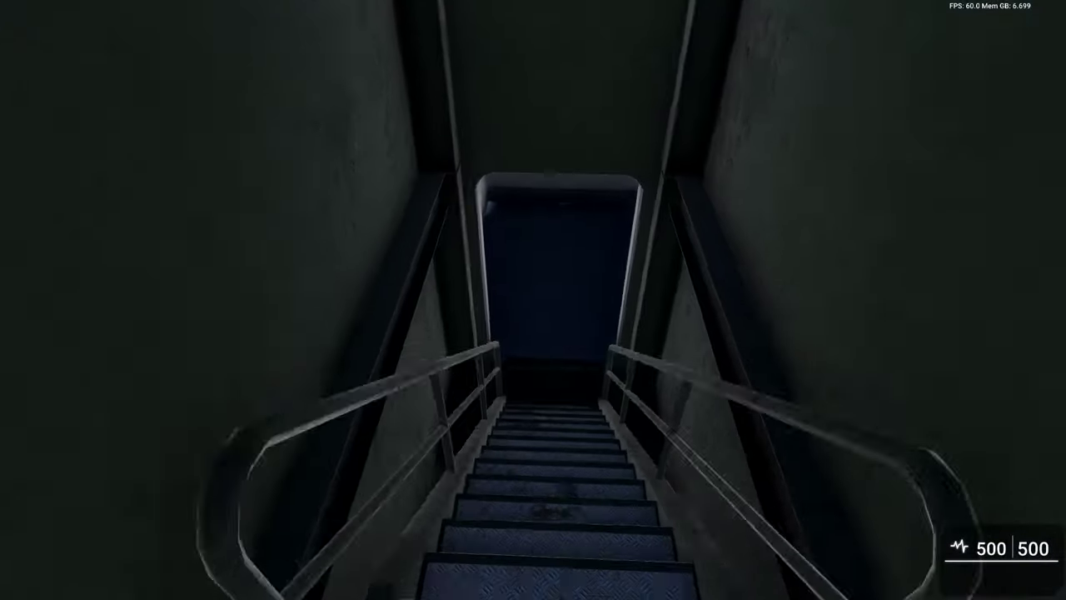
key("w")
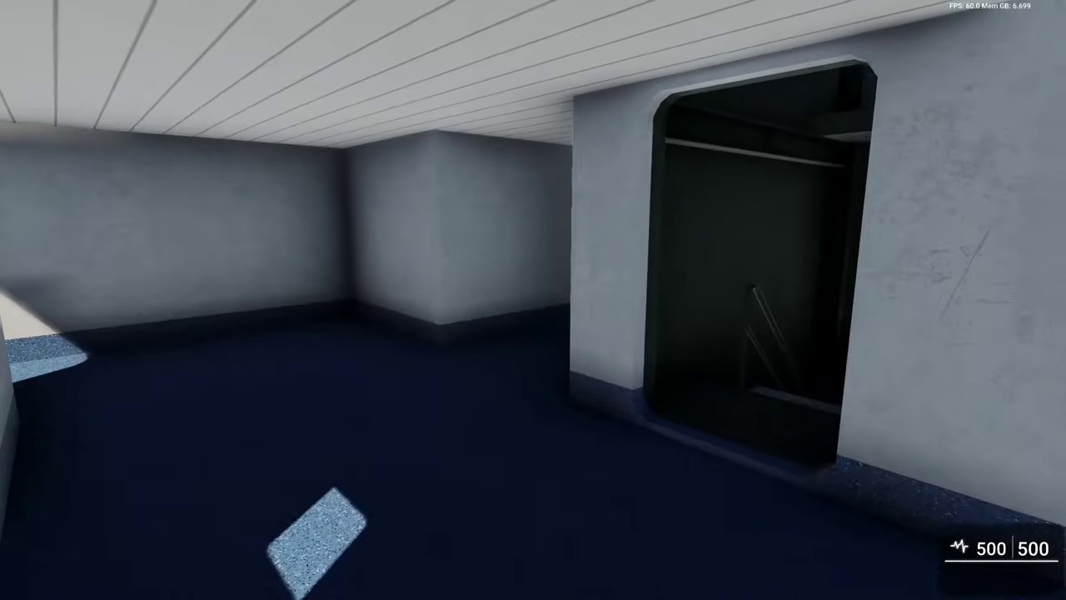
key("w")
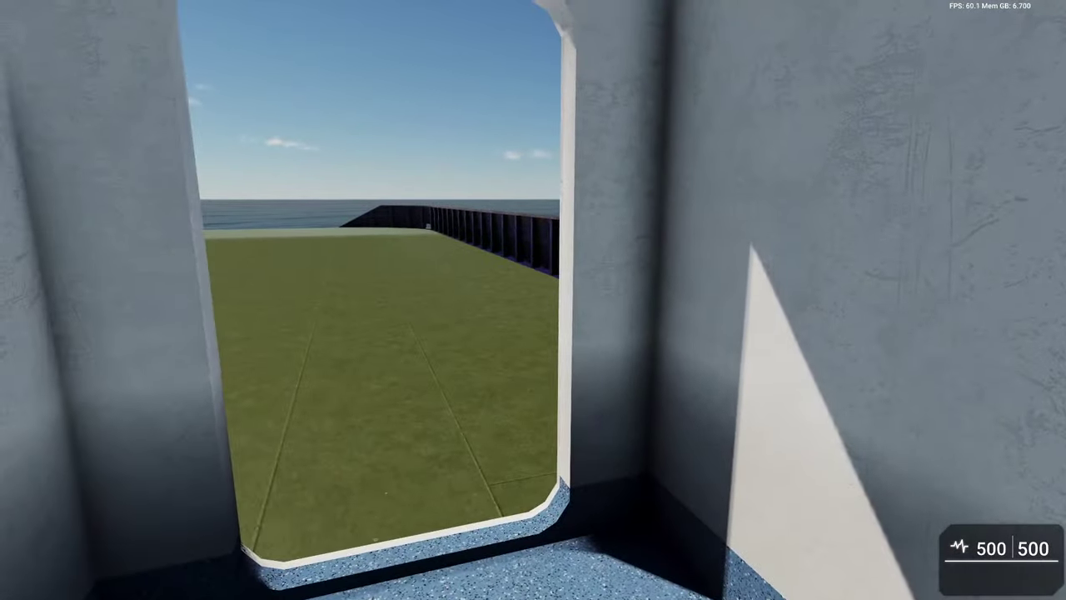
key("w")
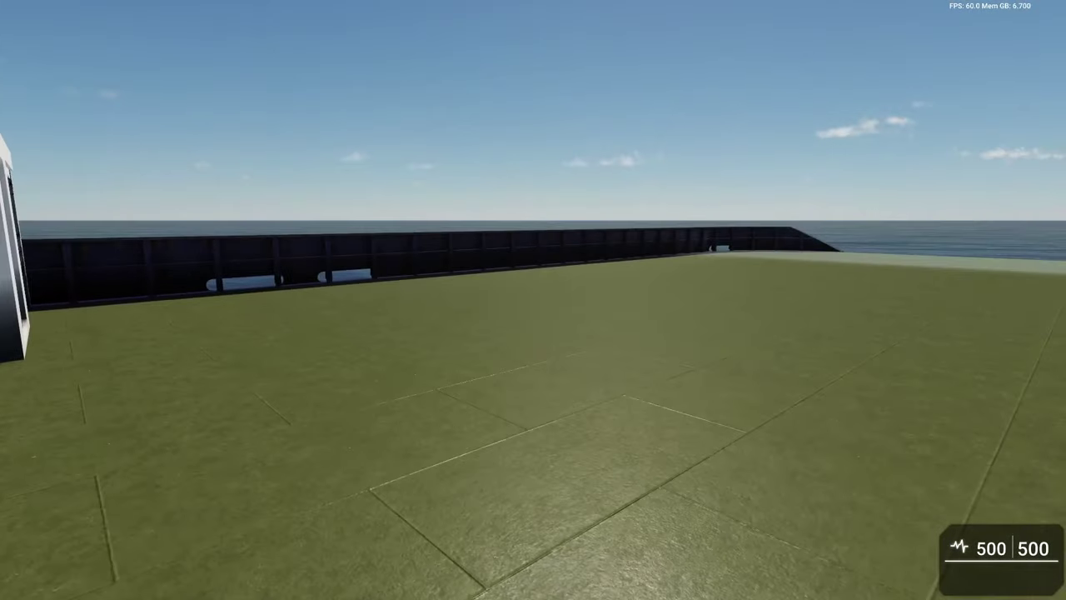
key("w")
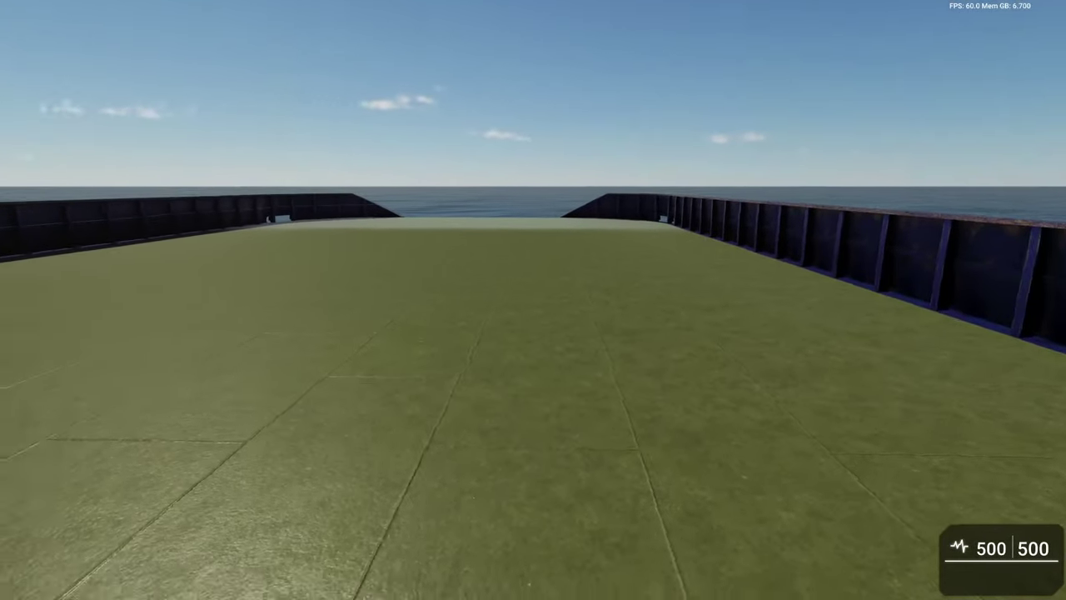
Step: Explore the deck edges and bow rail, then turn to face the white superstructure
key("d")
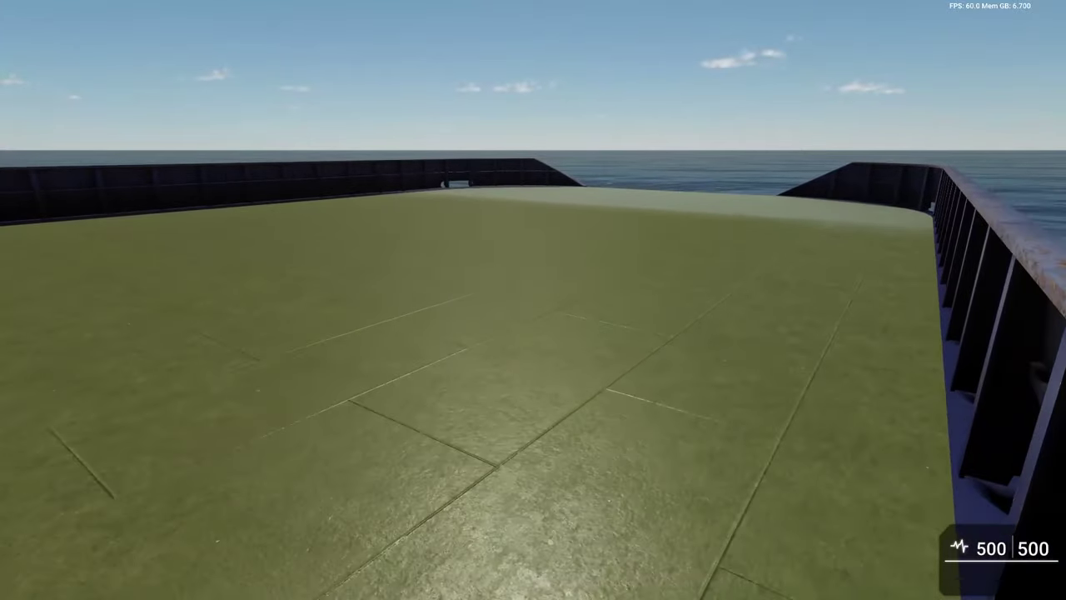
key("a")
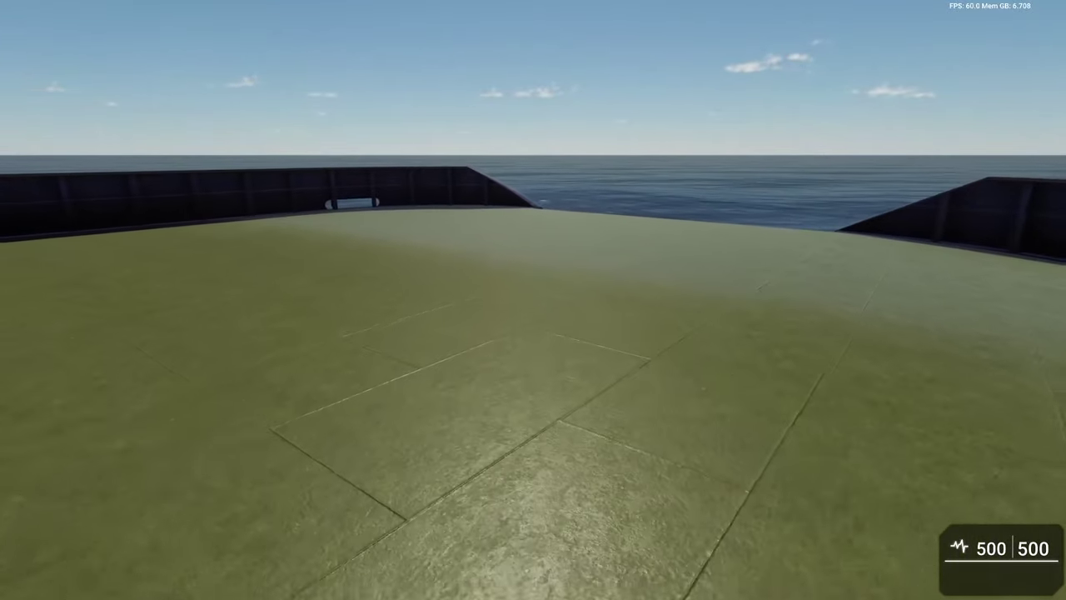
key("w")
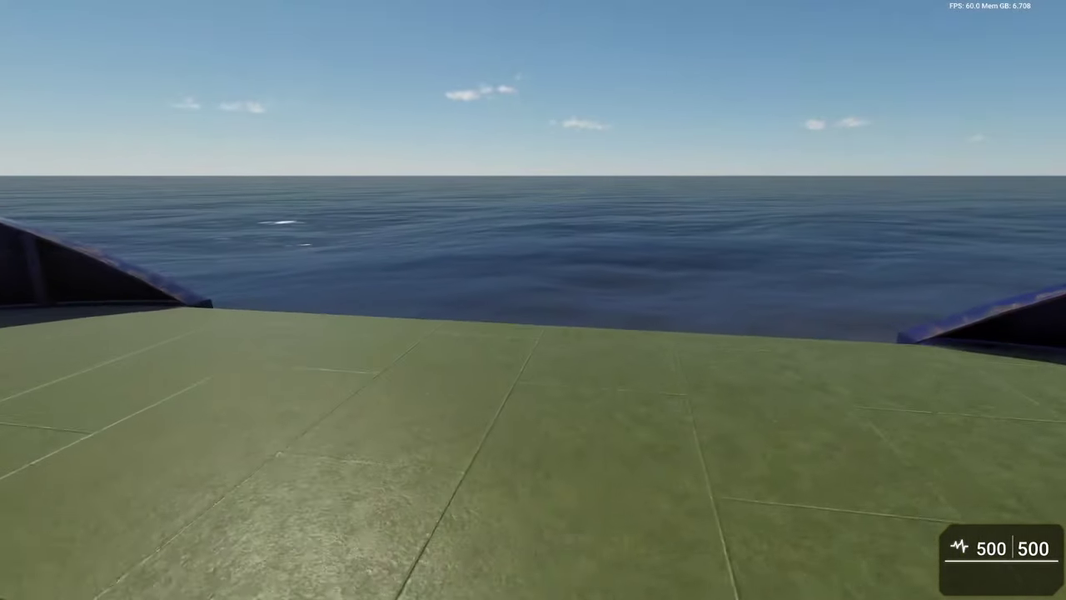
key("w")
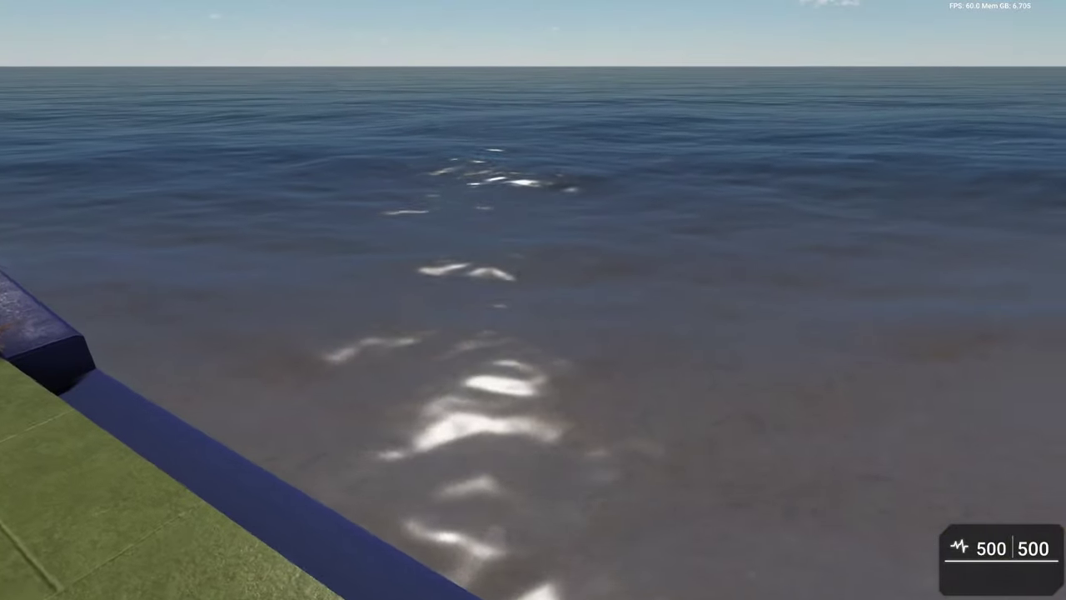
key("s")
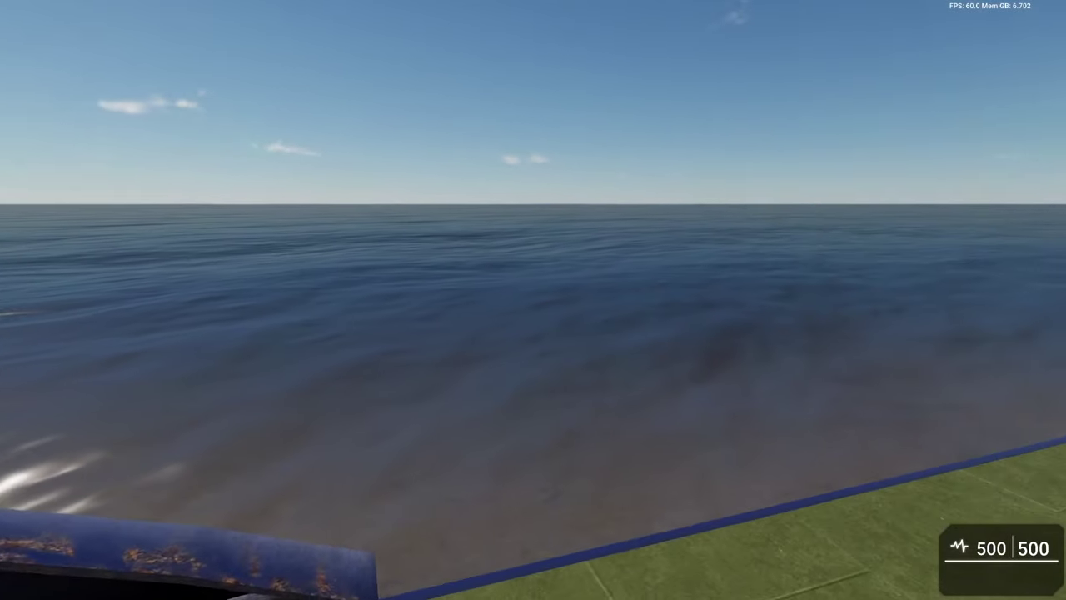
key("s")
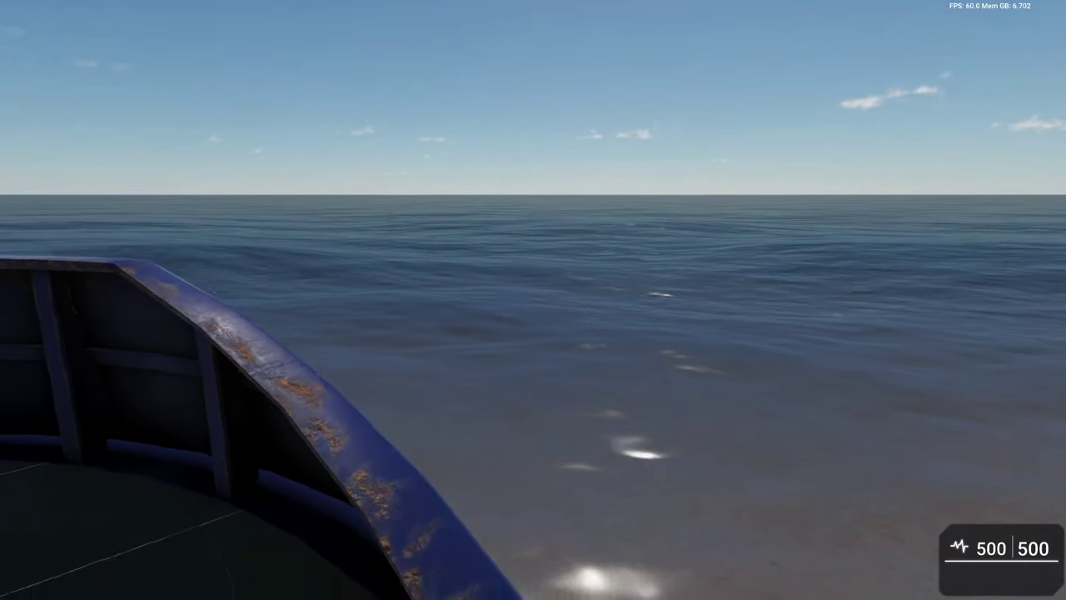
key("s")
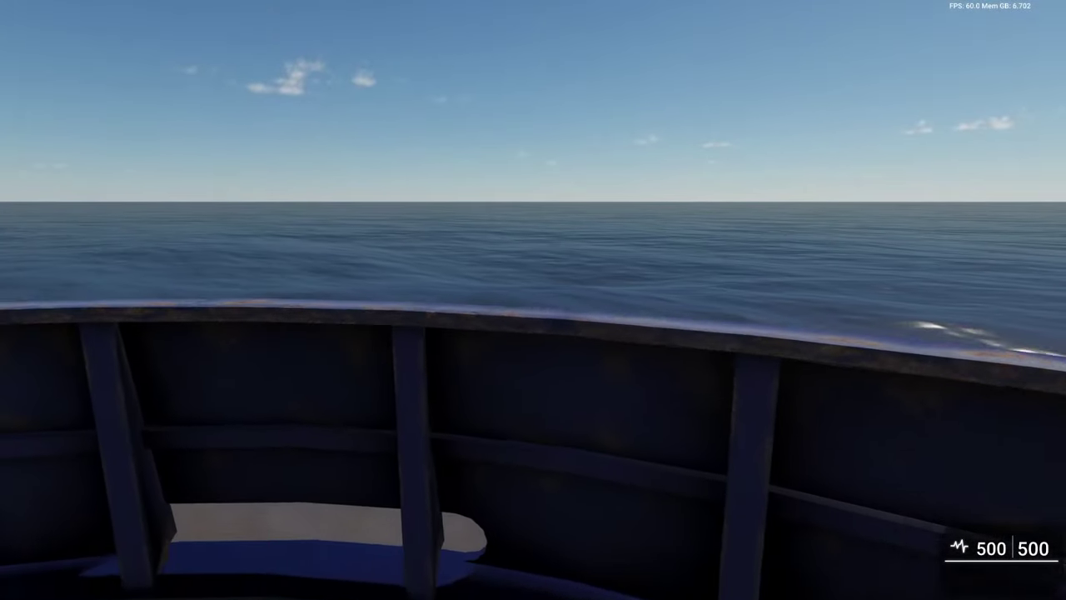
key("w")
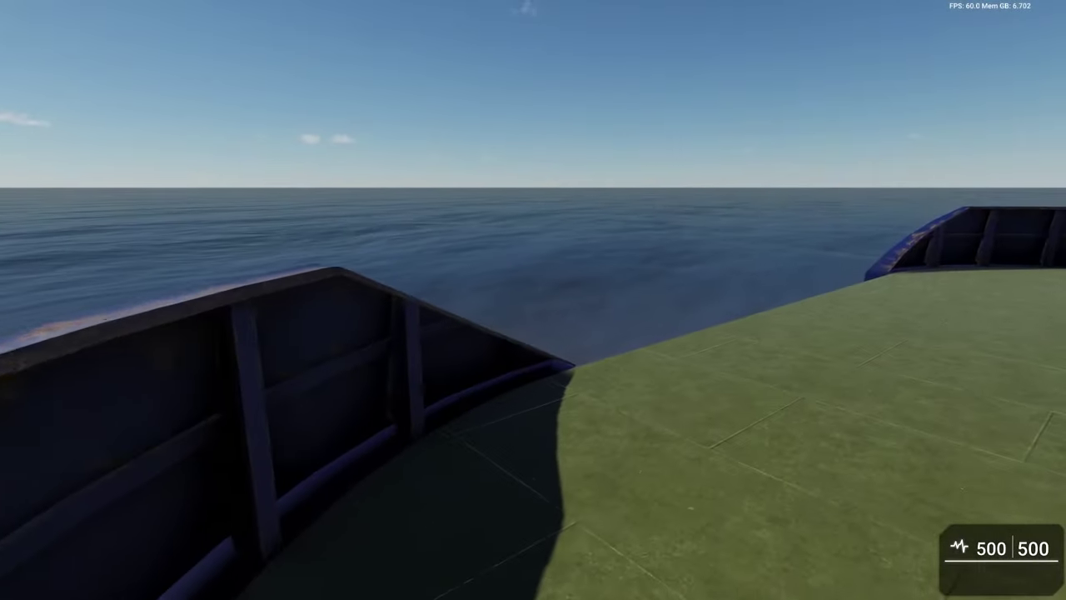
key("w")
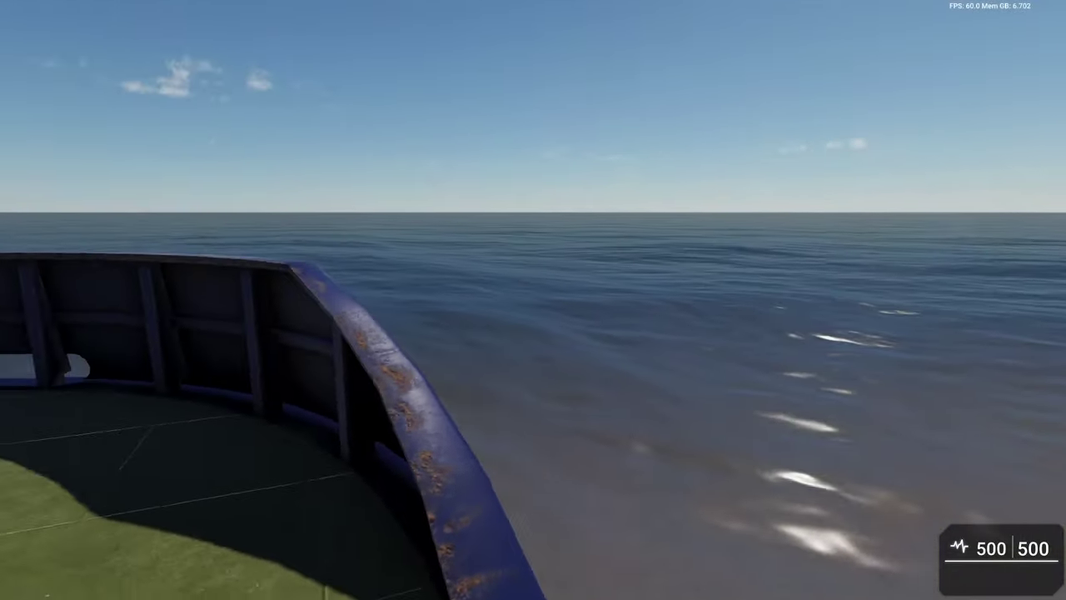
key("Left")
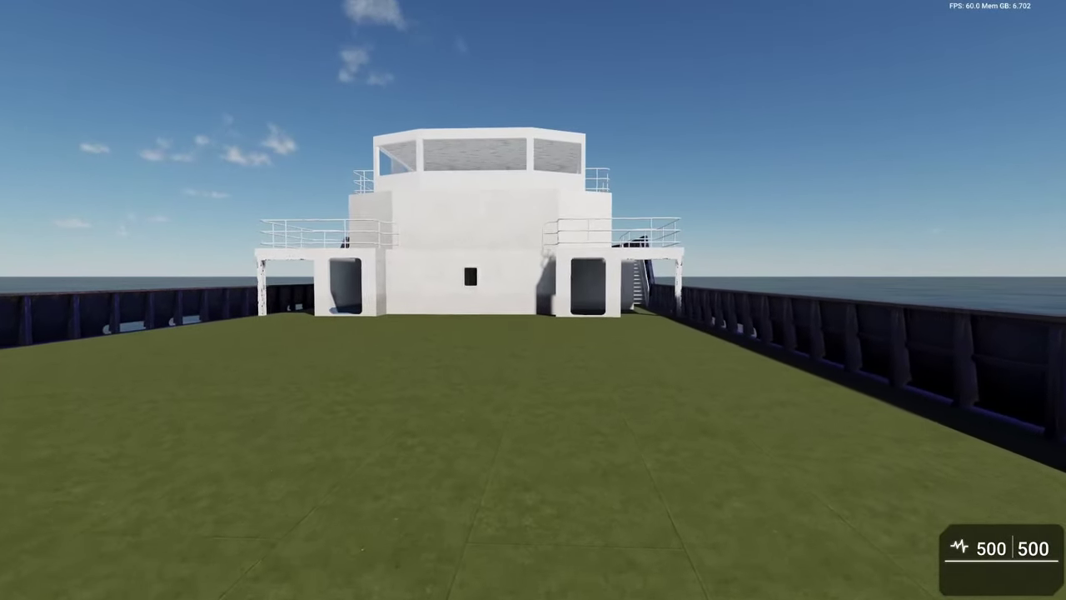
Step: Walk from the bow to the white superstructure and through its doorway into the corridor
key("w")
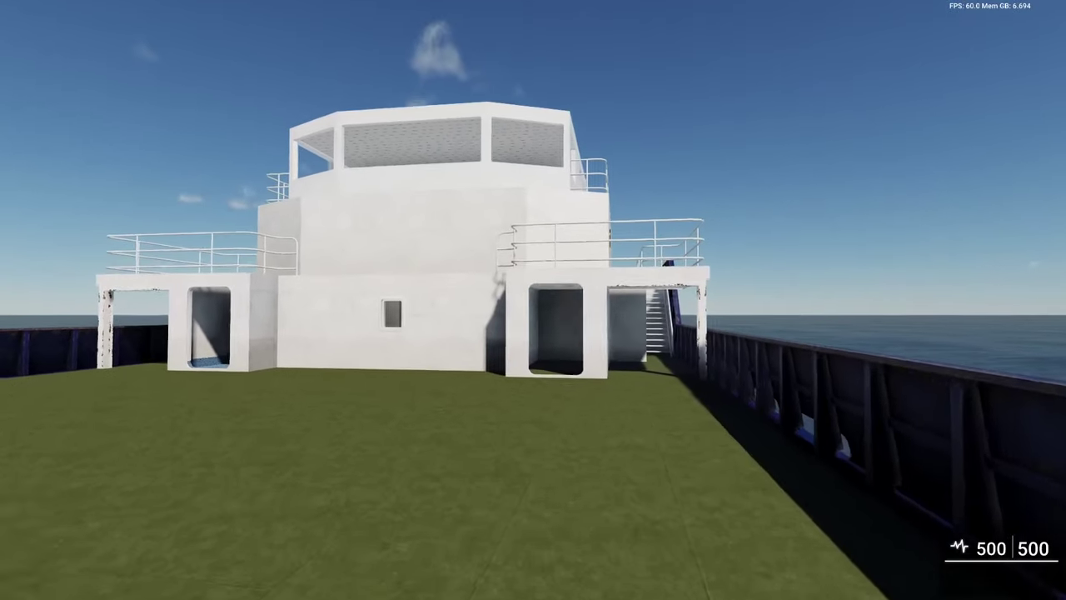
key("w")
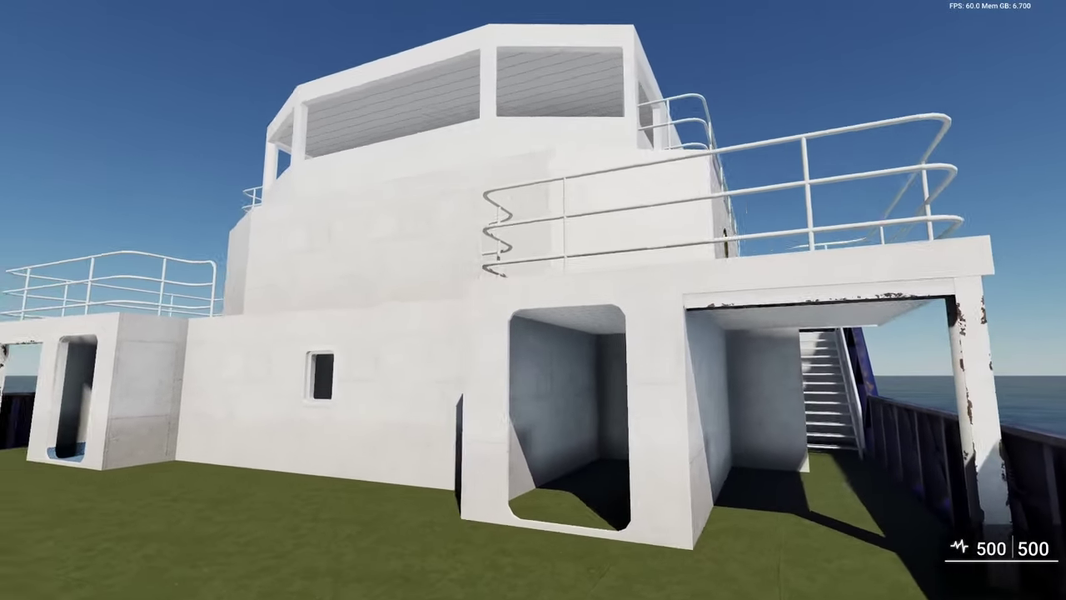
key("w")
key("w")
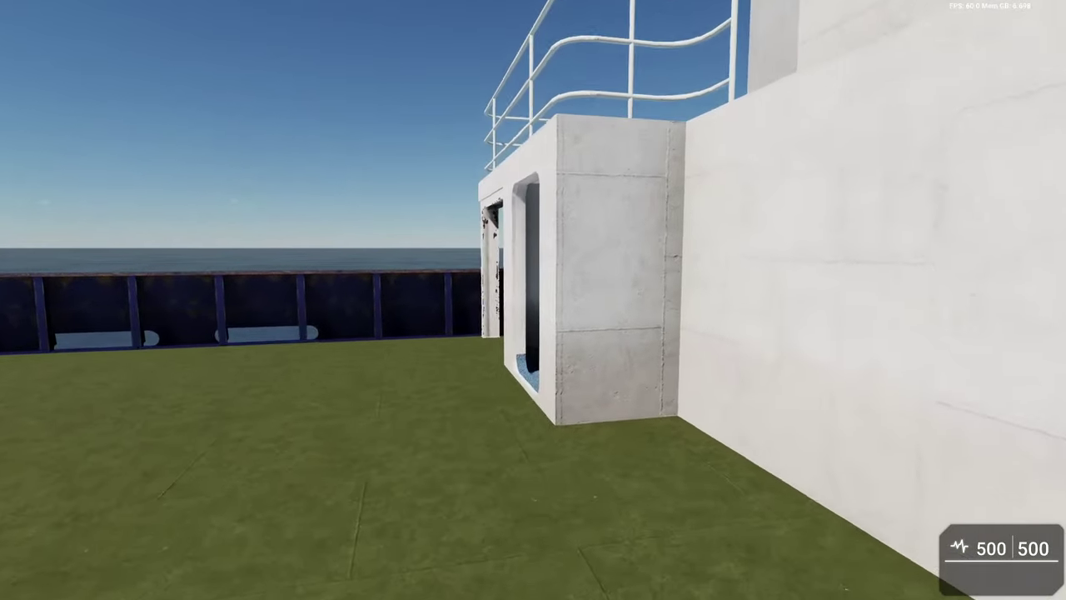
key("w")
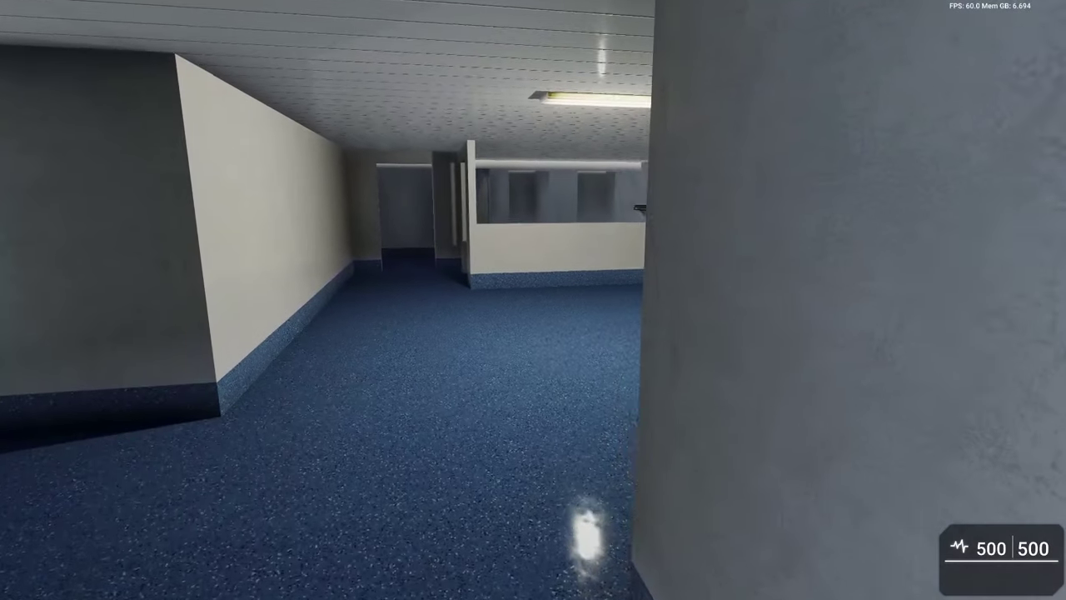
Step: Cross the carpeted room to the half-wall counter and loop through the small grey rooms
key("w")
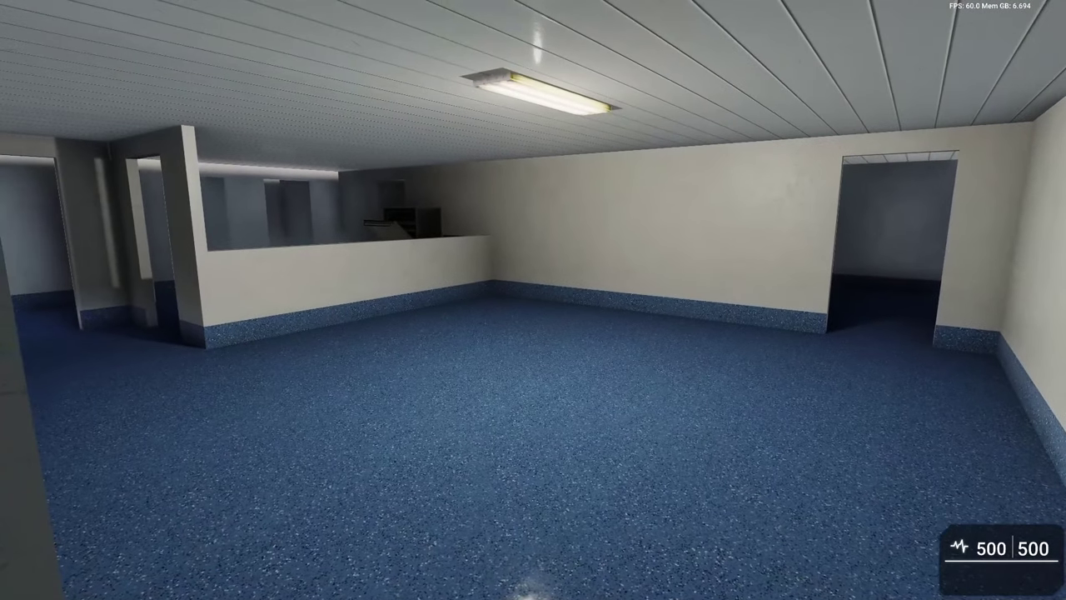
key("w")
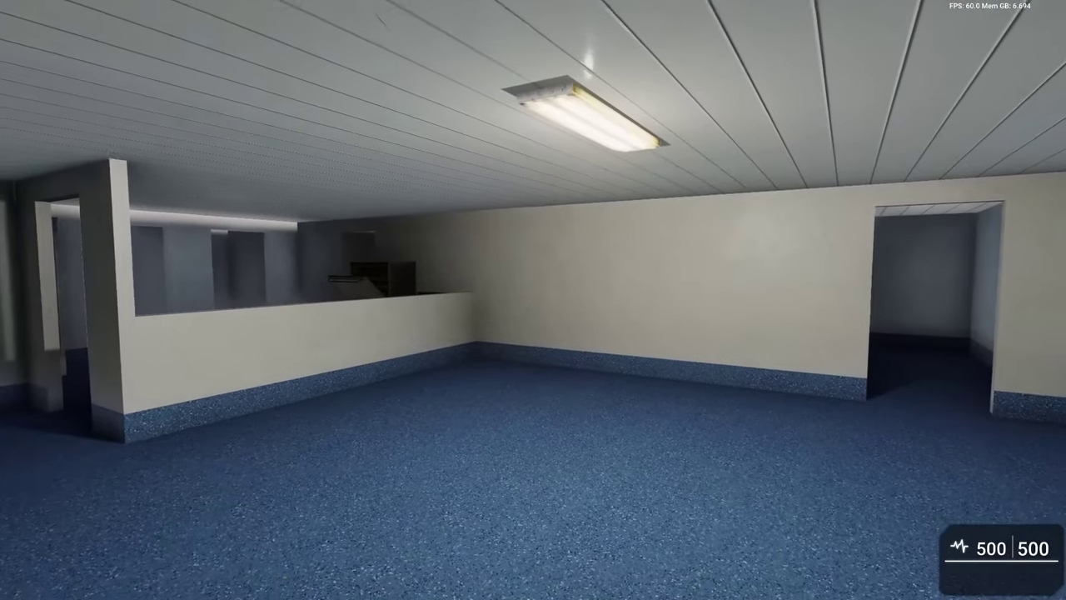
key("w")
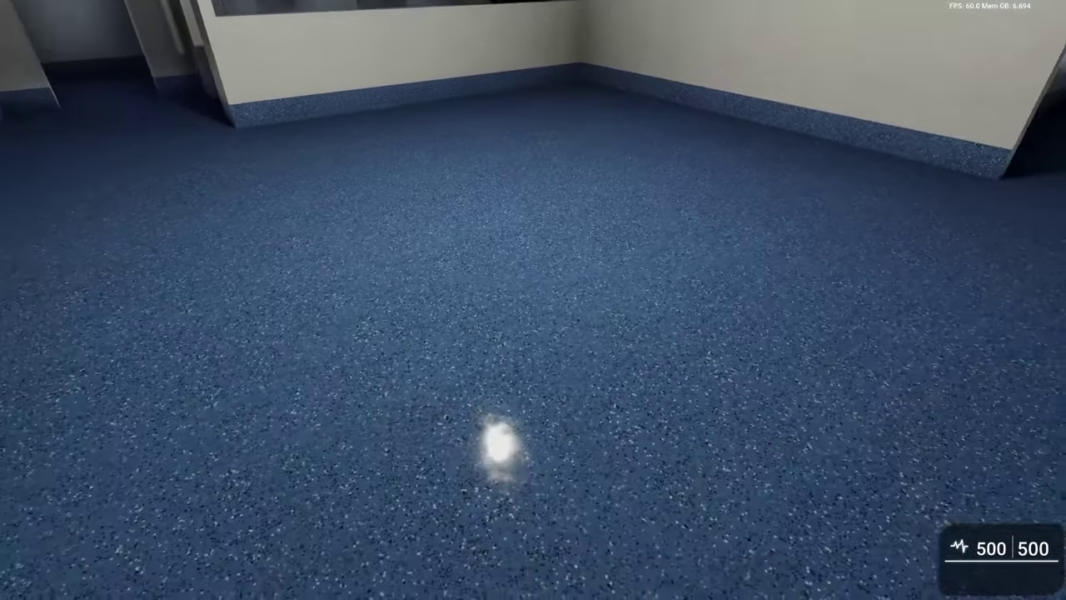
key("w")
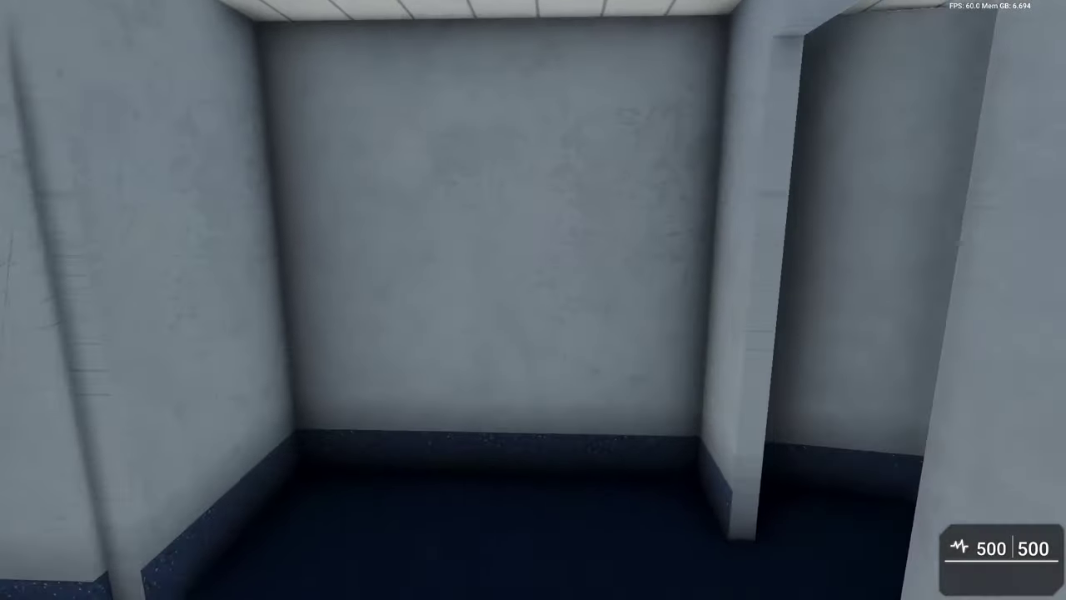
key("w")
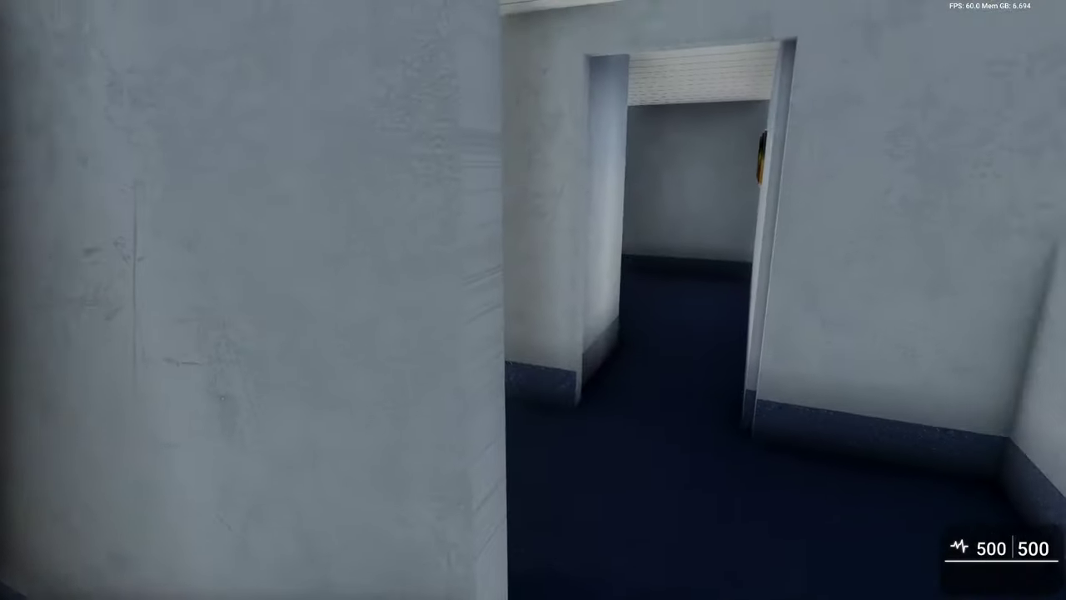
key("w")
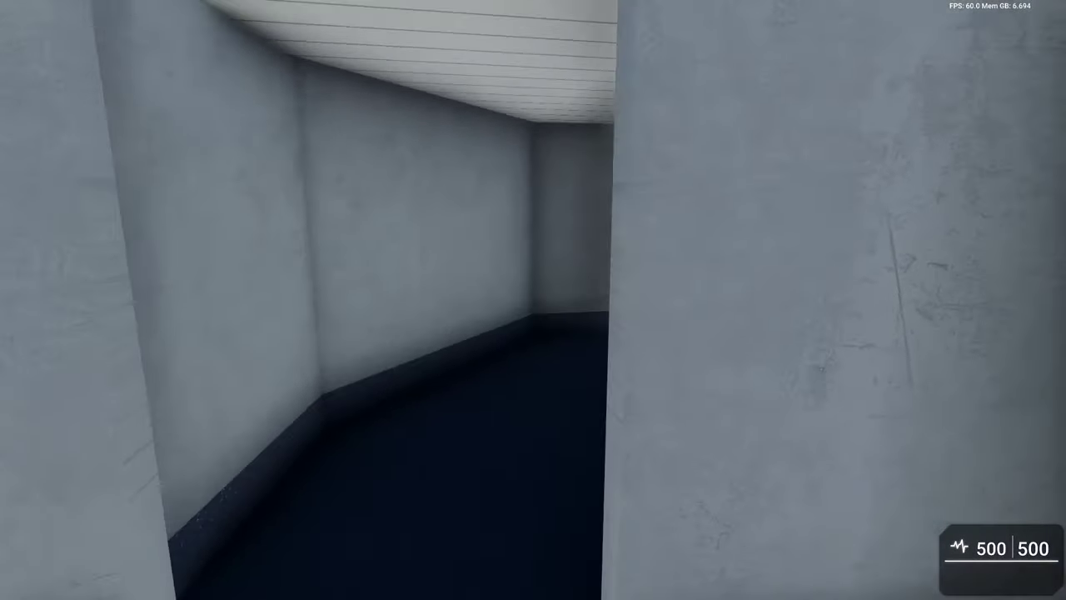
Step: Walk past the oven to the tall refrigerator and step back to view it whole
key("w")
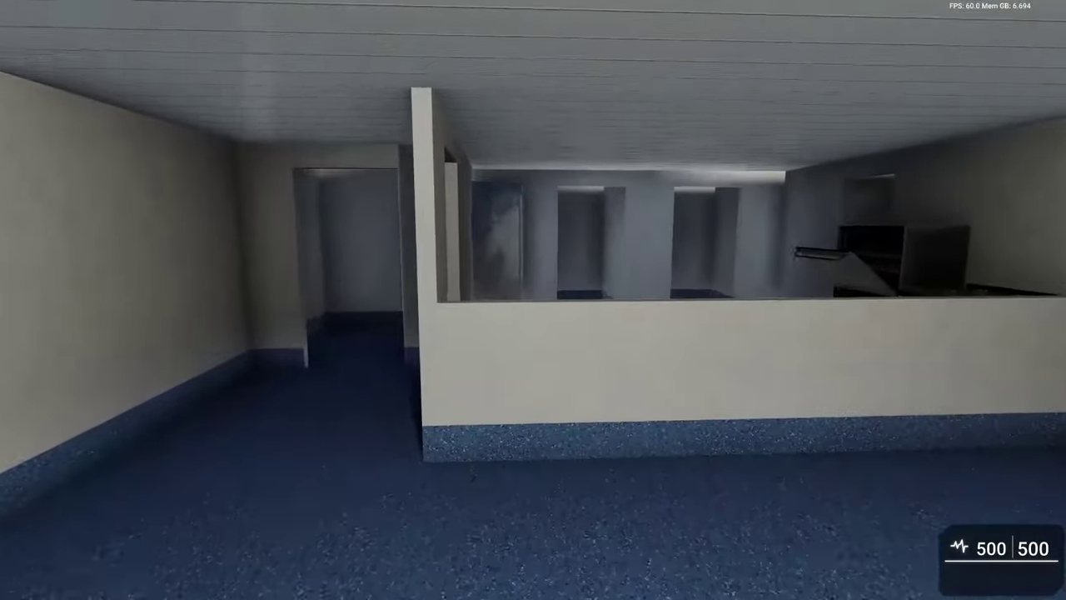
key("w")
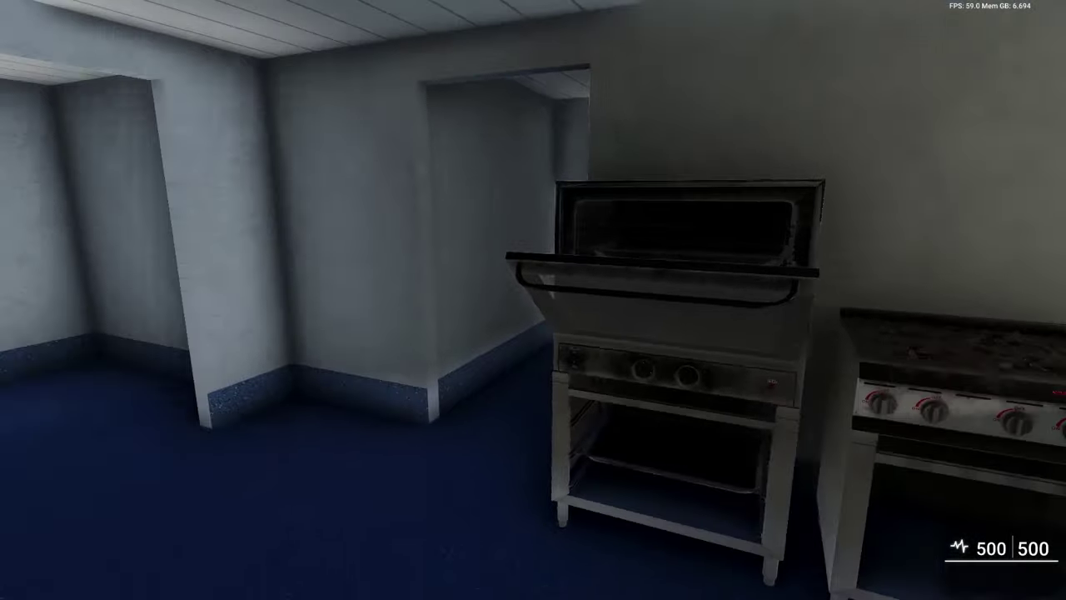
key("w")
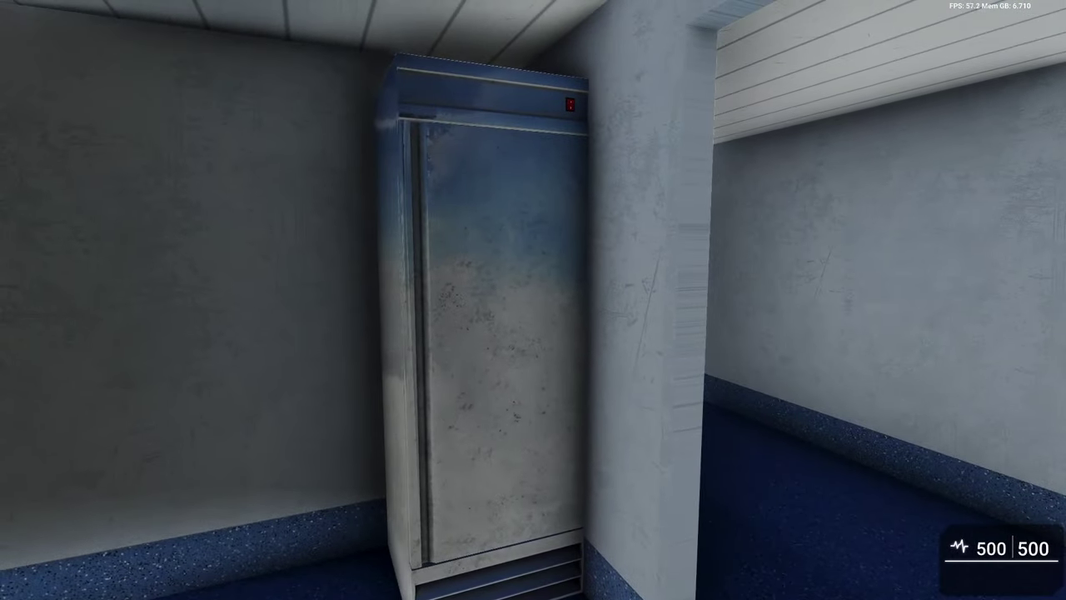
key("w")
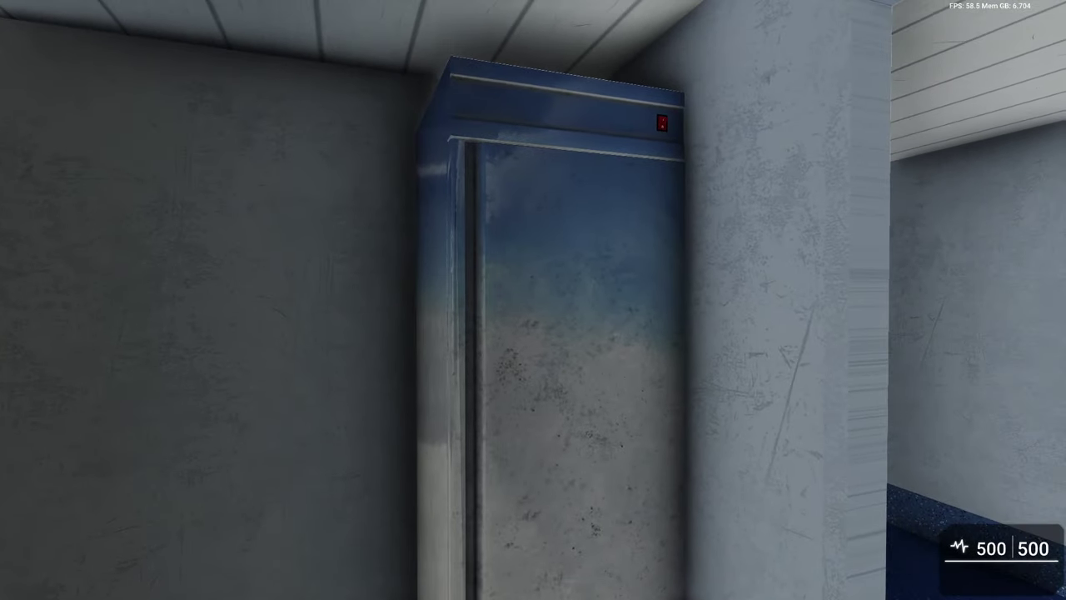
key("s")
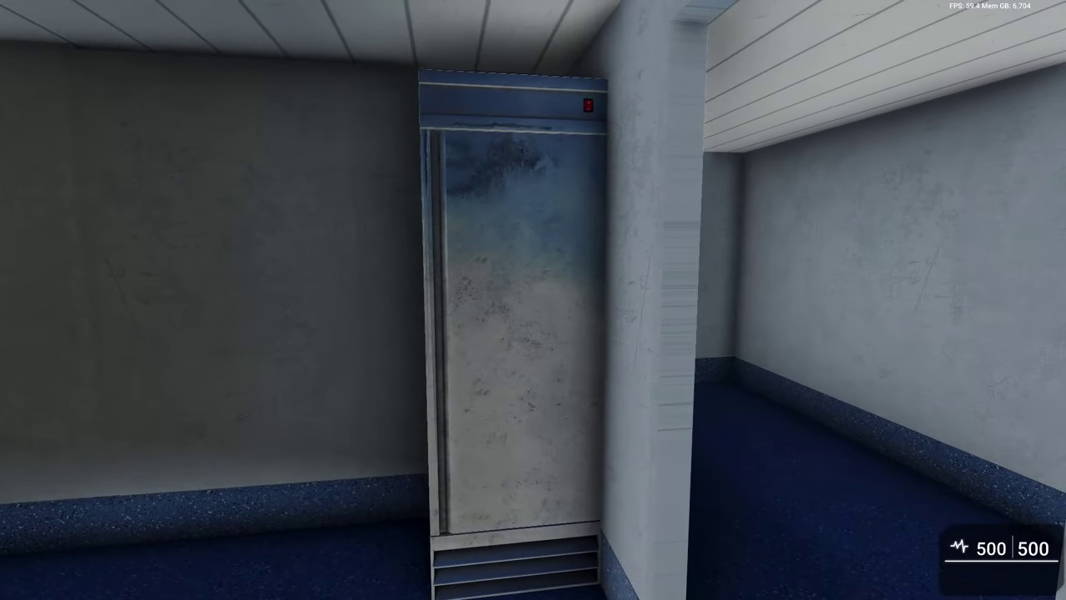
key("w")
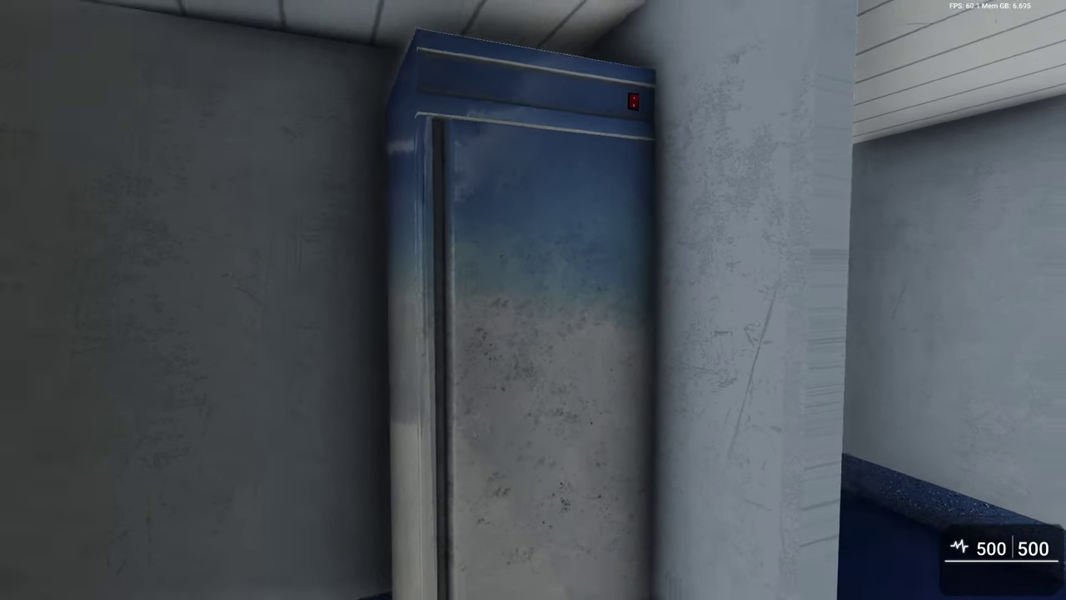
key("s")
Step: Circle to the refrigerator's right side, view it again, then turn toward the two wall alcoves
key("w")
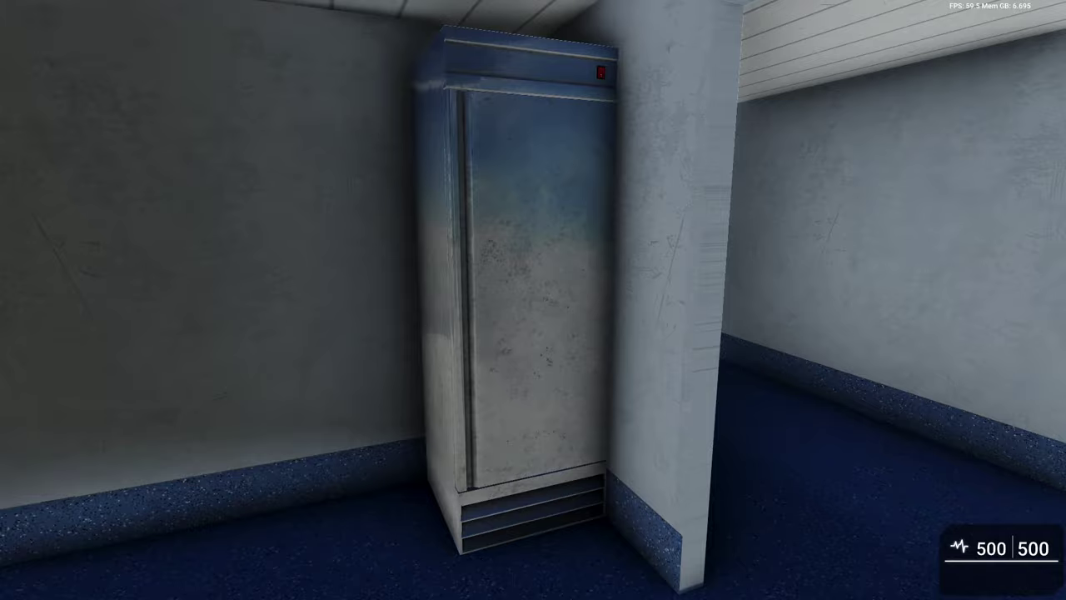
key("d")
key("w")
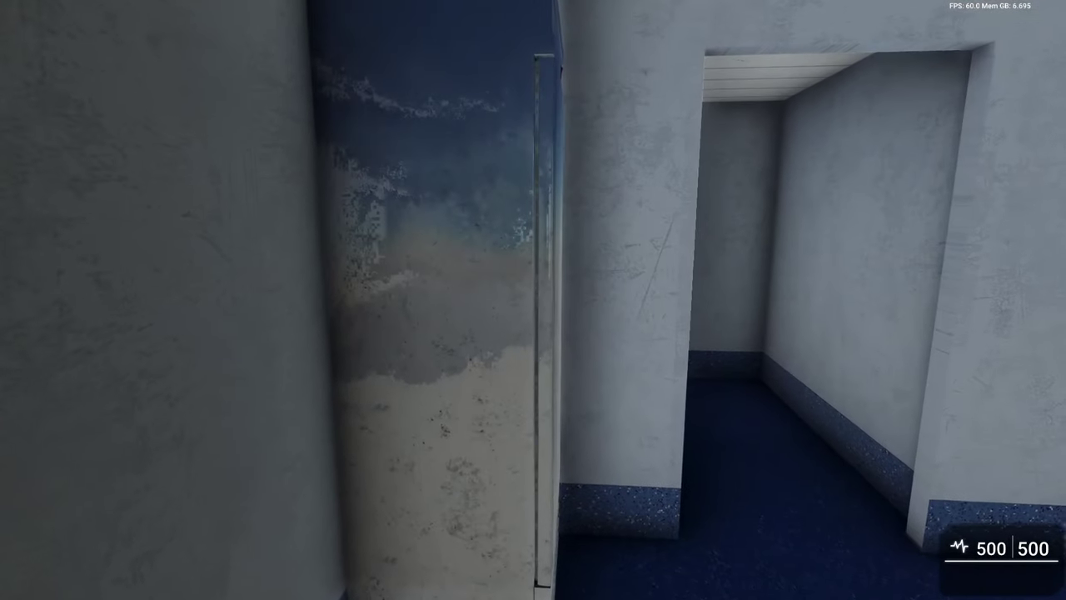
key("s")
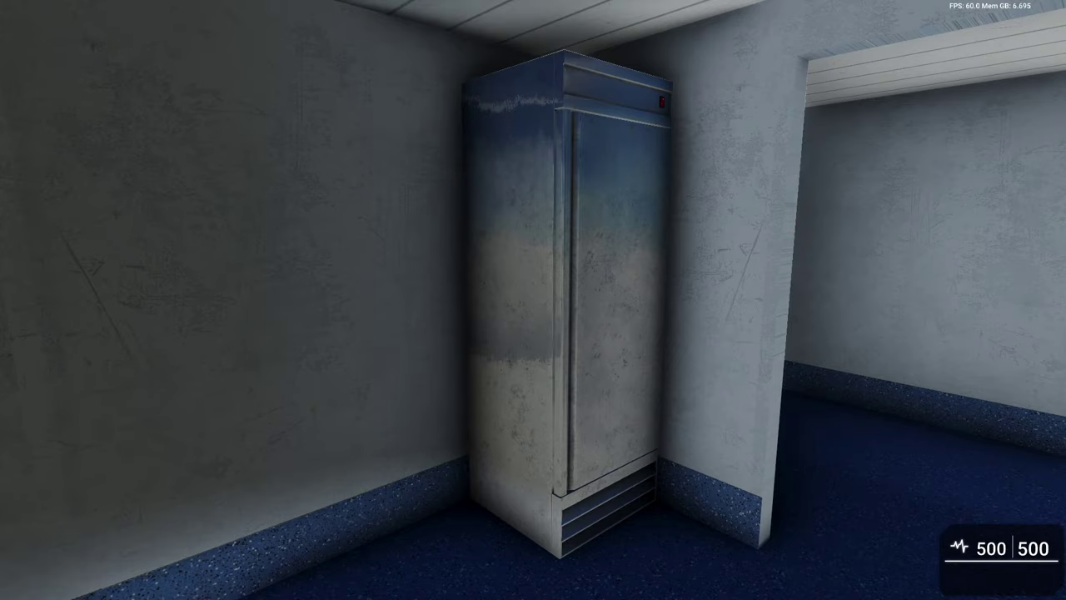
key("w")
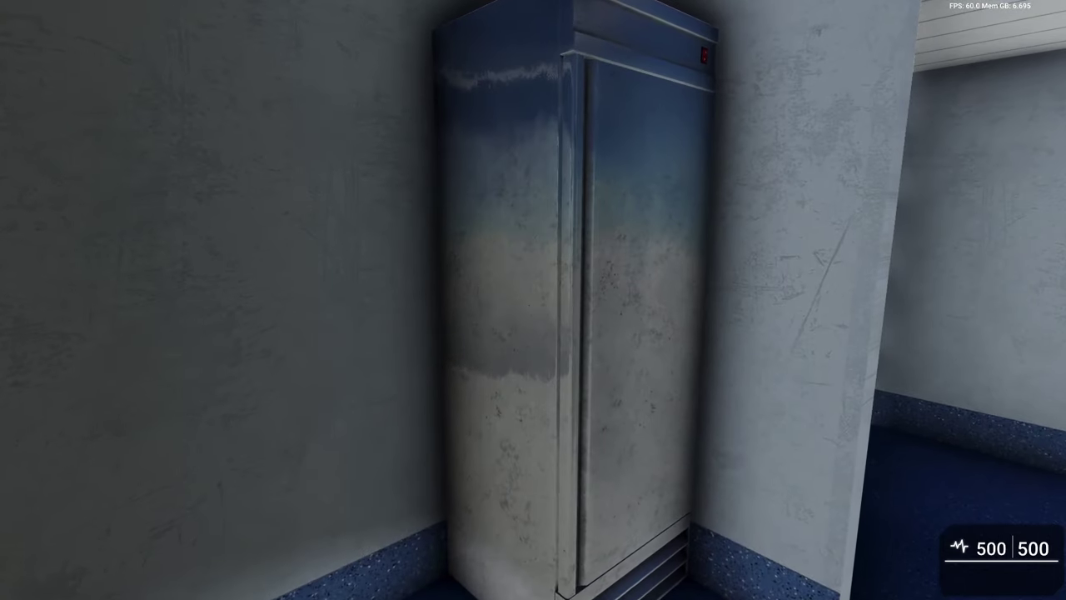
key("s")
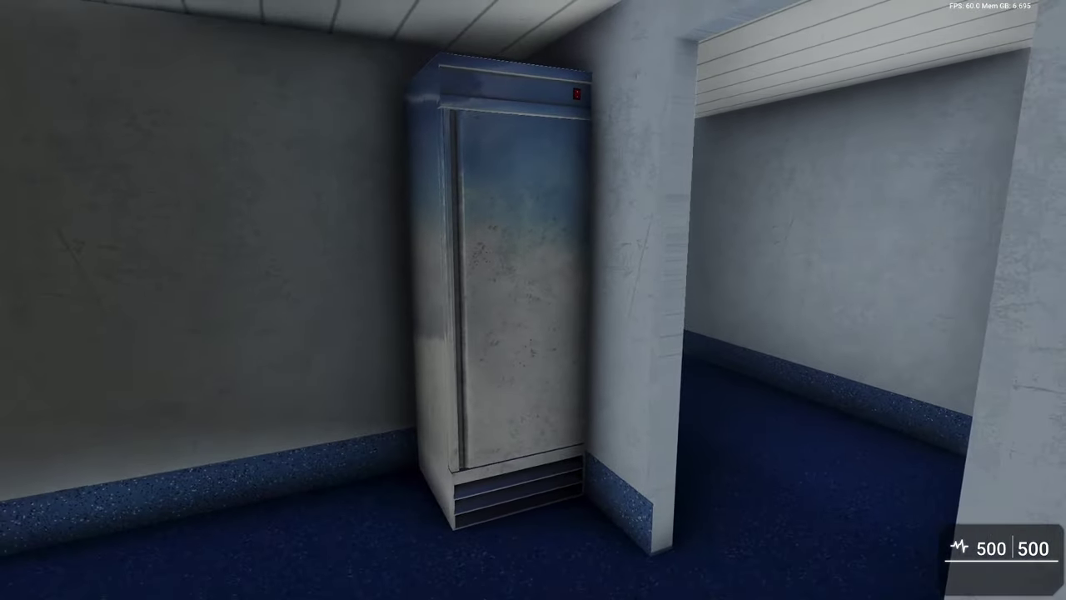
key("w")
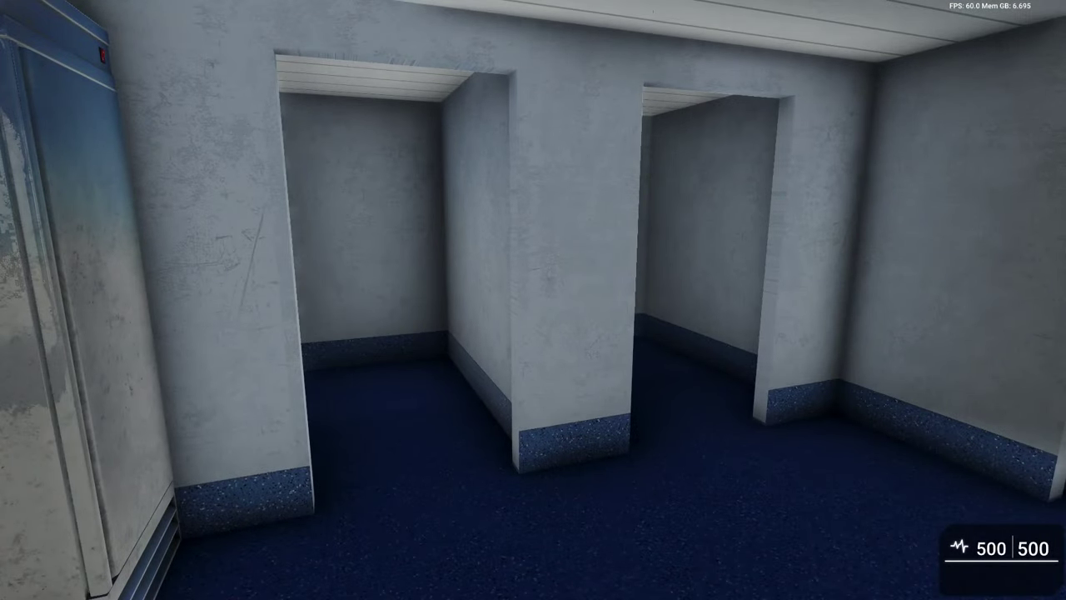
mouse_move(533, 300)
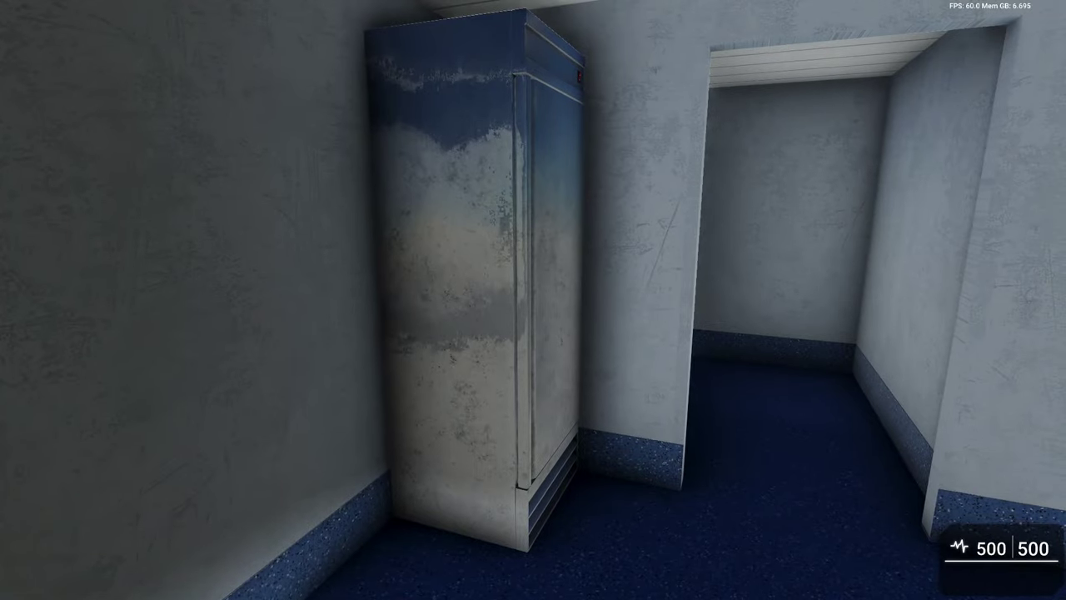
Step: Walk from the fridge doorway through the carpeted and window rooms to look down the stairwell
key("w")
key("w")
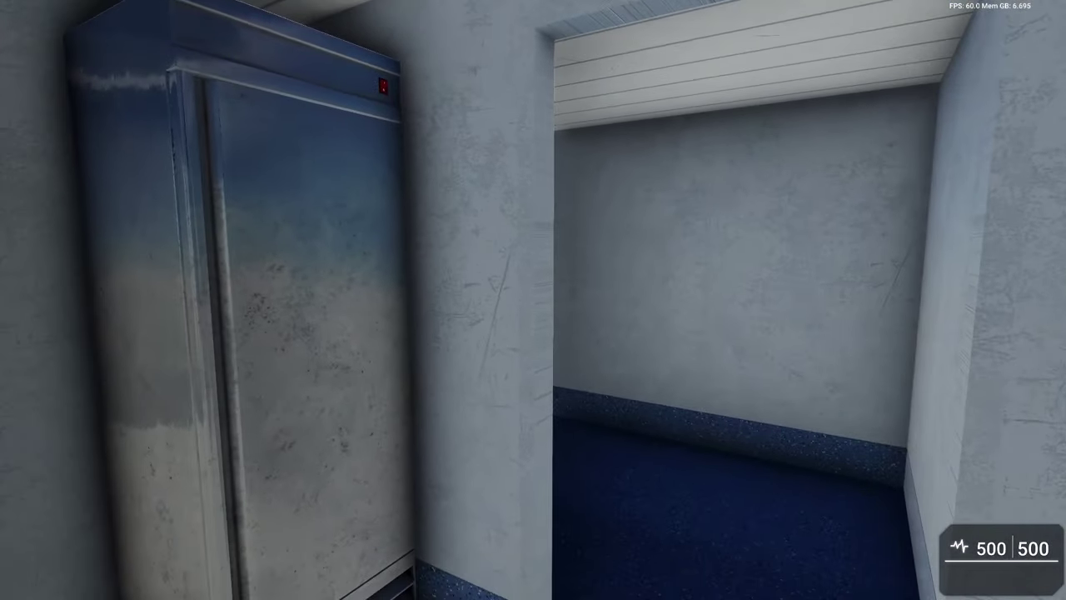
key("w")
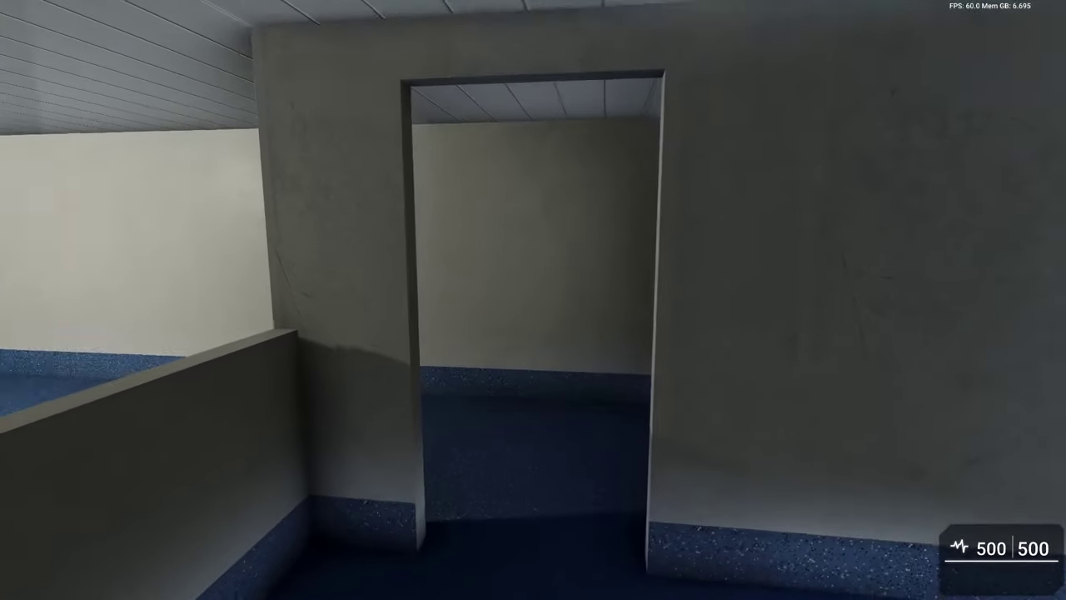
key("w")
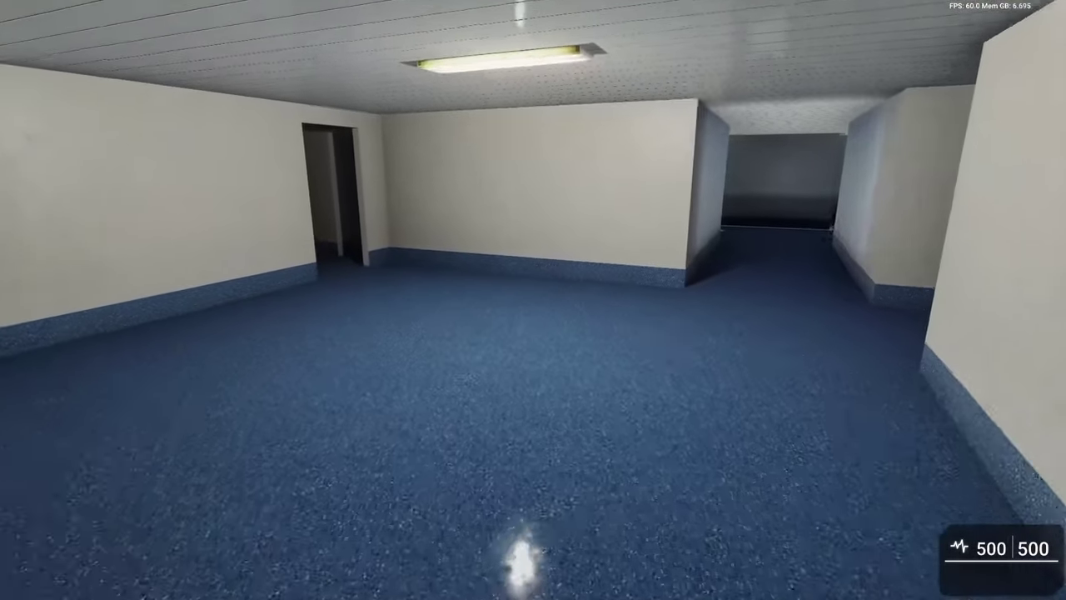
key("w")
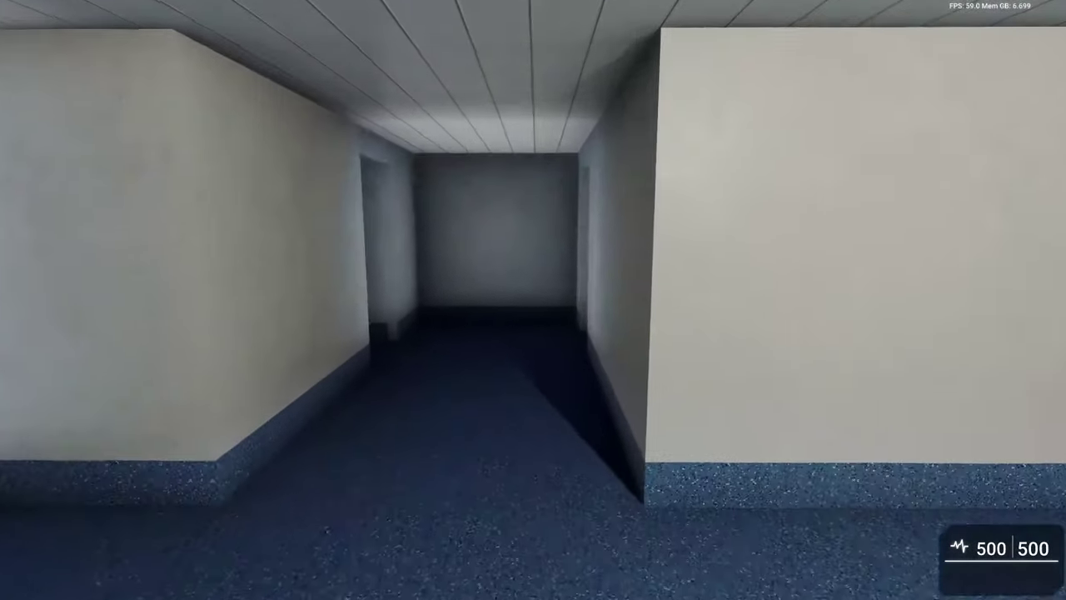
key("w")
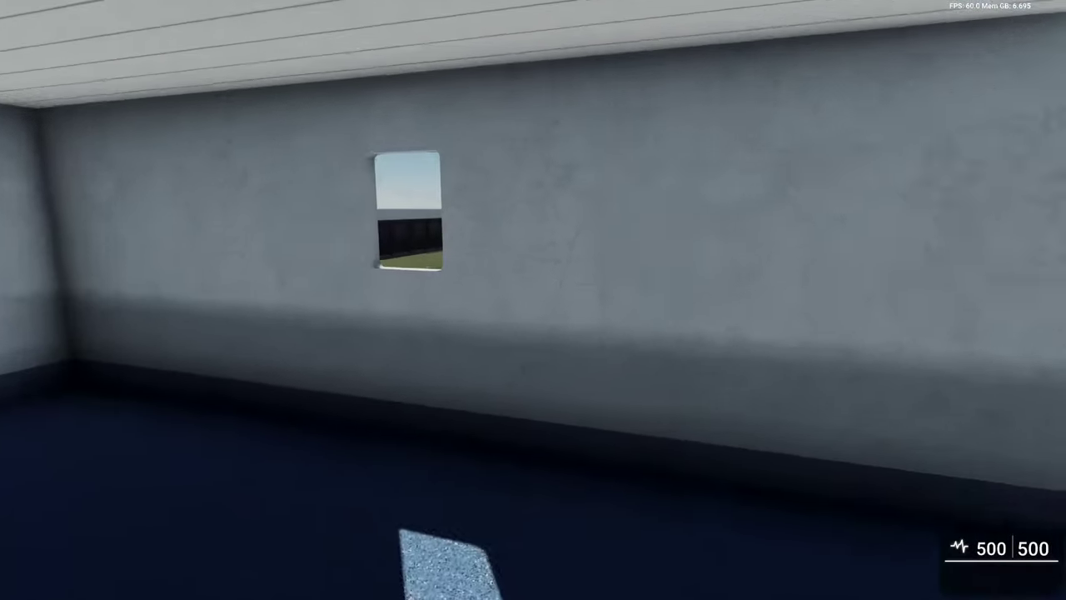
key("w")
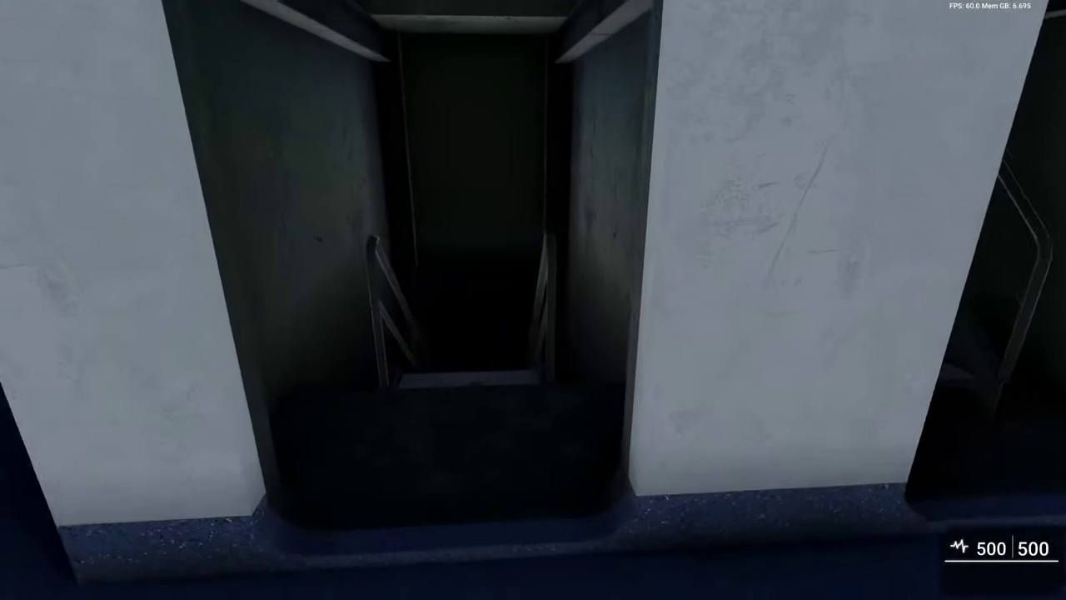
key("w")
key("w")
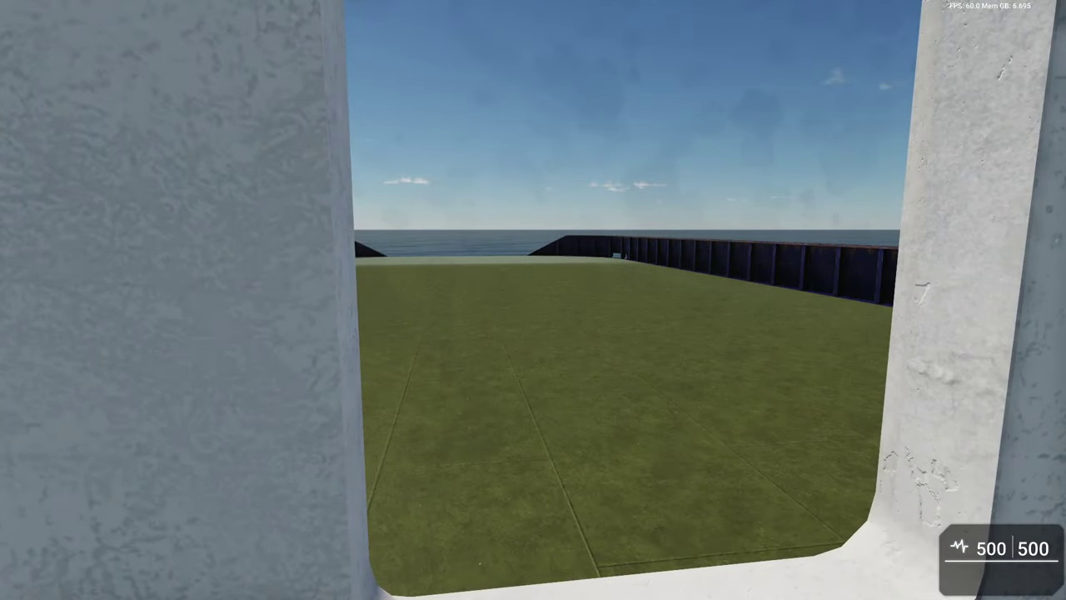
key("s")
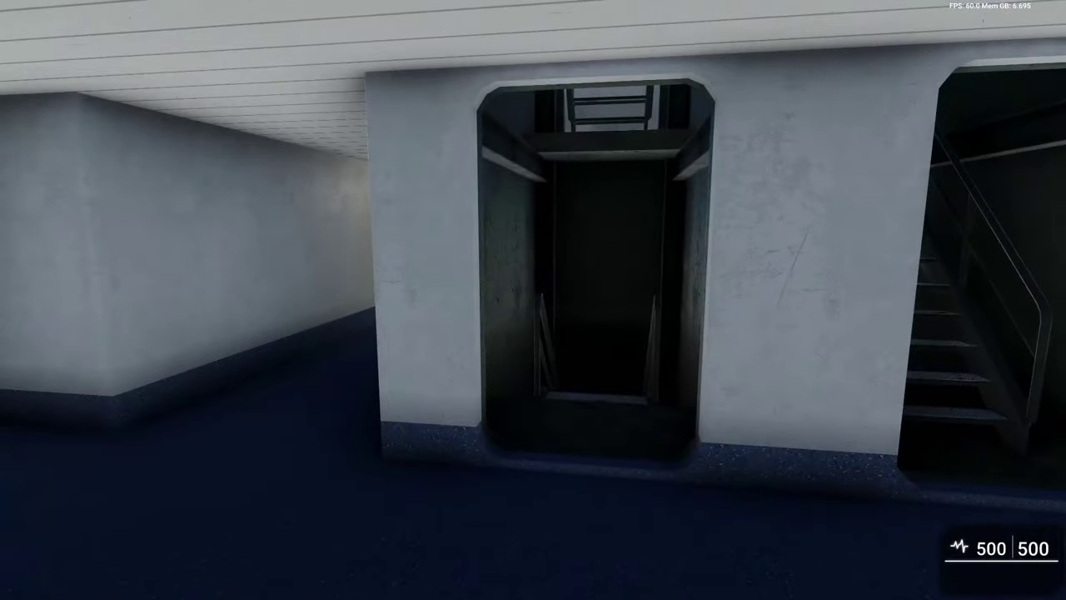
key("w")
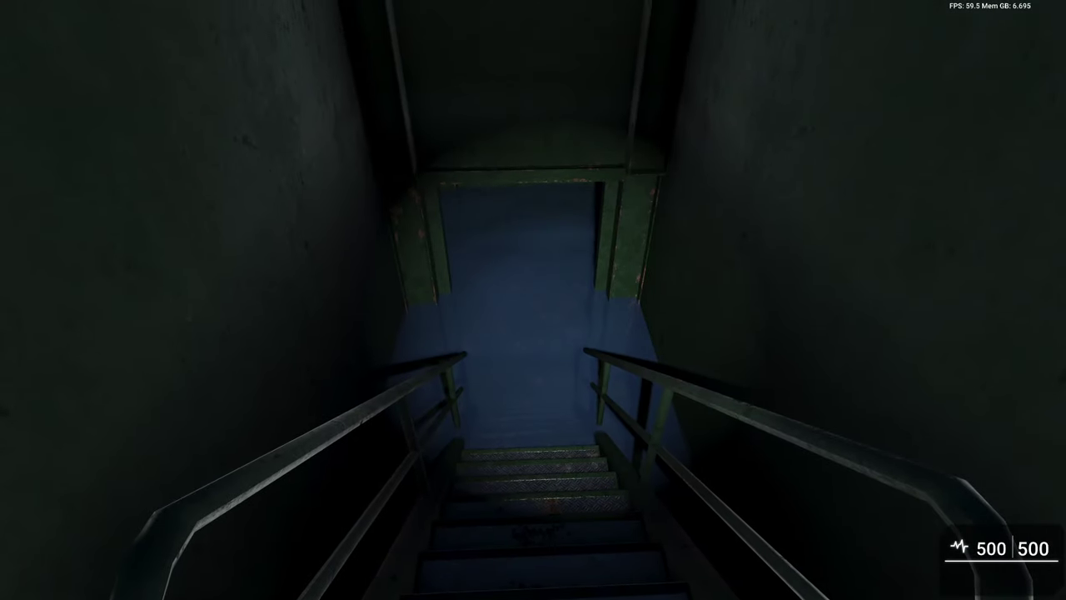
Step: Lower the Water Height in the Visuals Water settings to about 1029 to drain the stairs
key("F3")
key("F1")
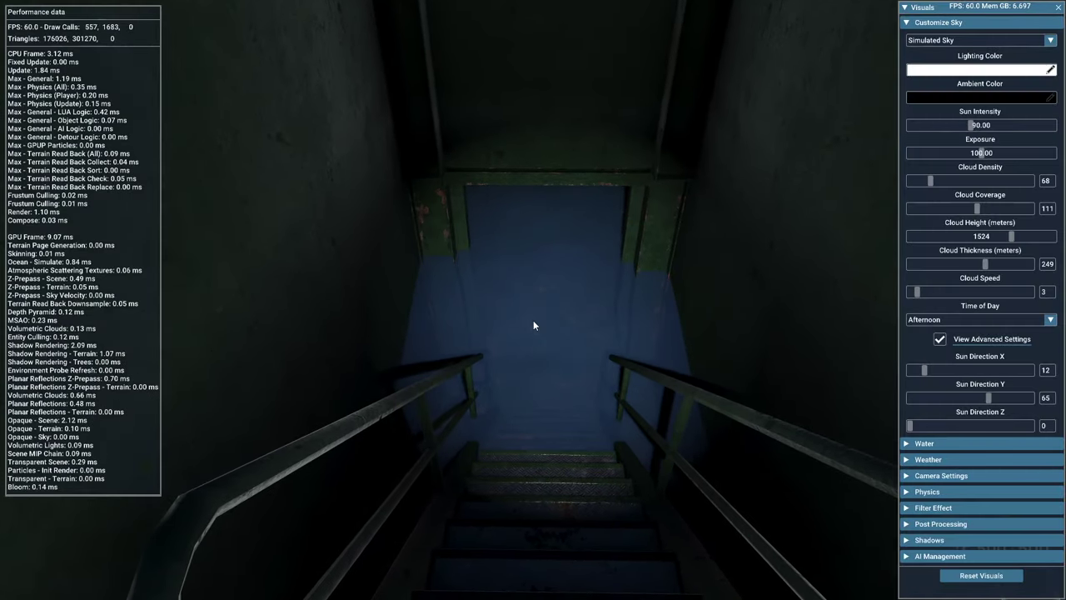
left_click(906, 446)
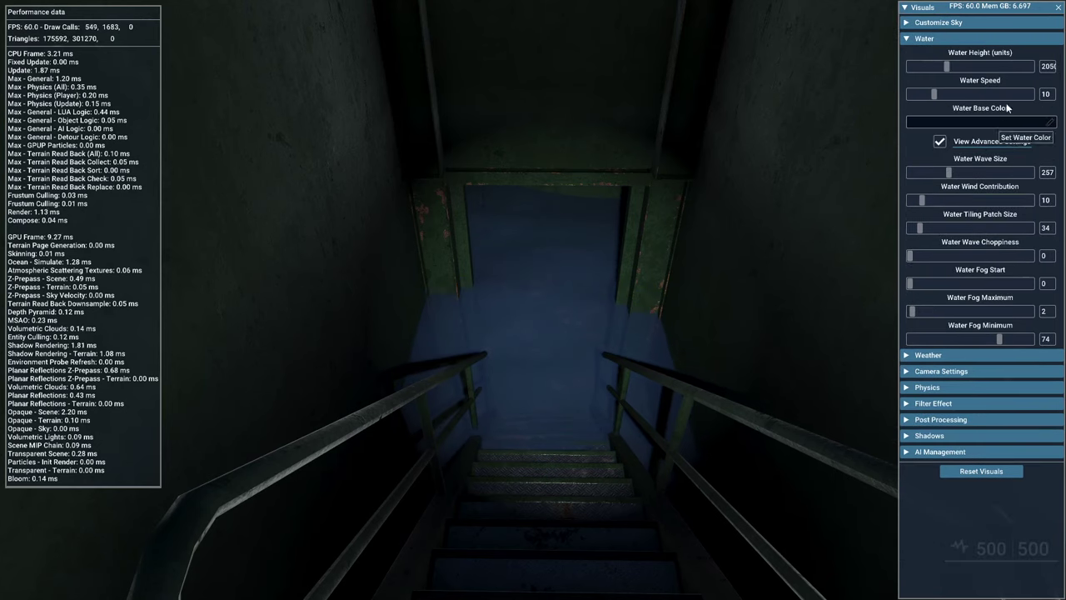
left_click(946, 67)
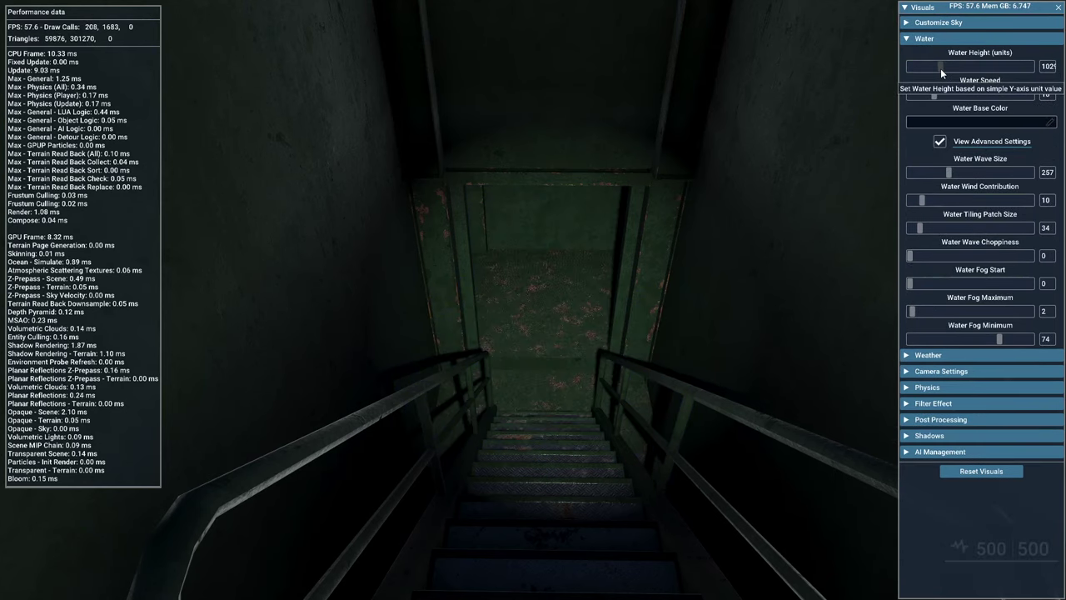
key("F3")
key("F1")
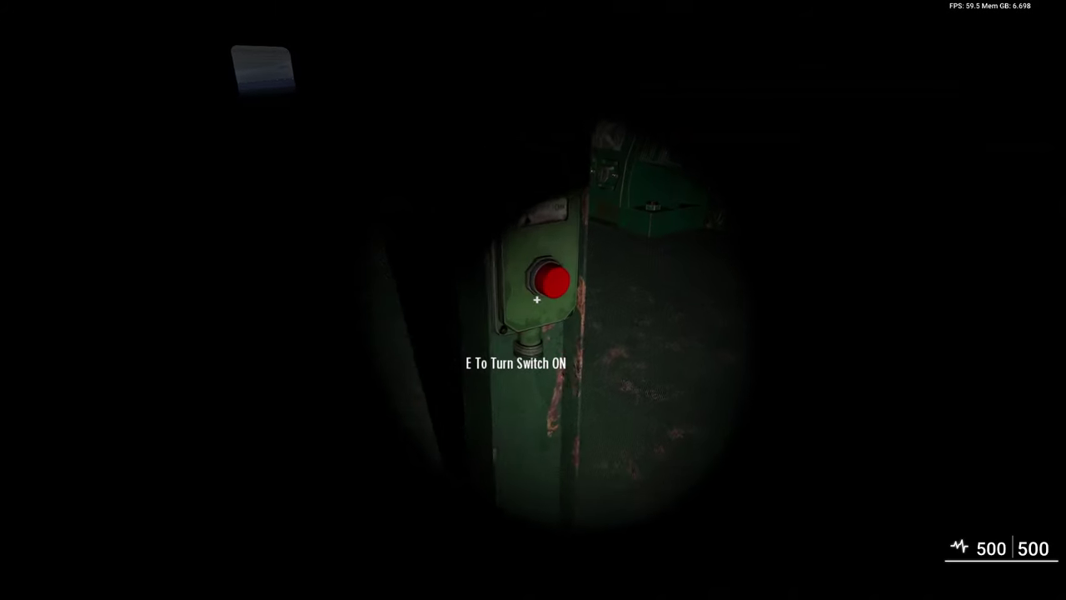
Step: Turn on the engine room lights and walk past the green generators toward the far door
key("e")
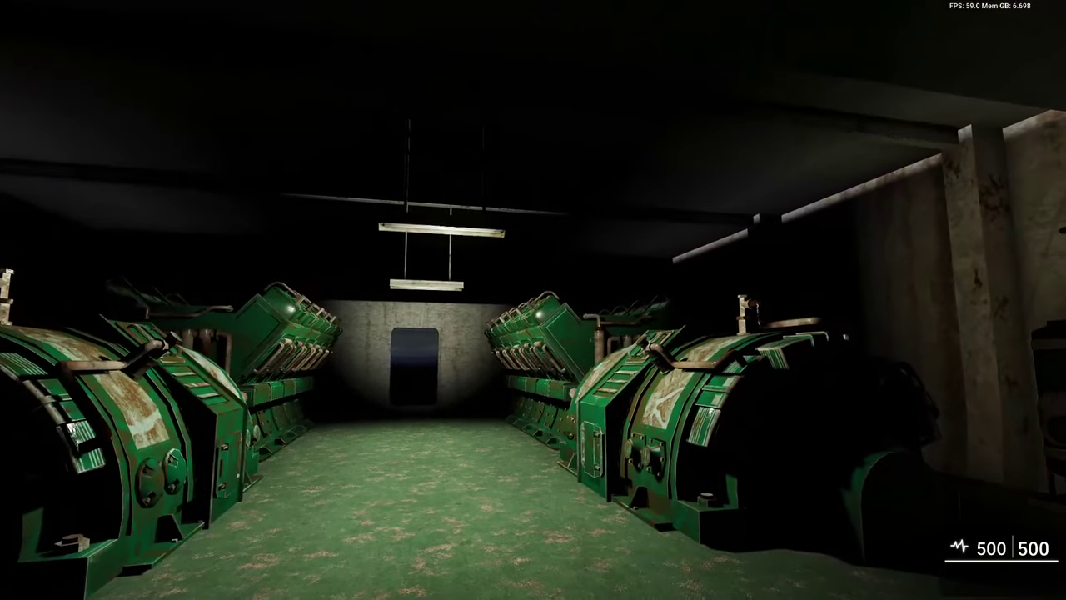
key("w")
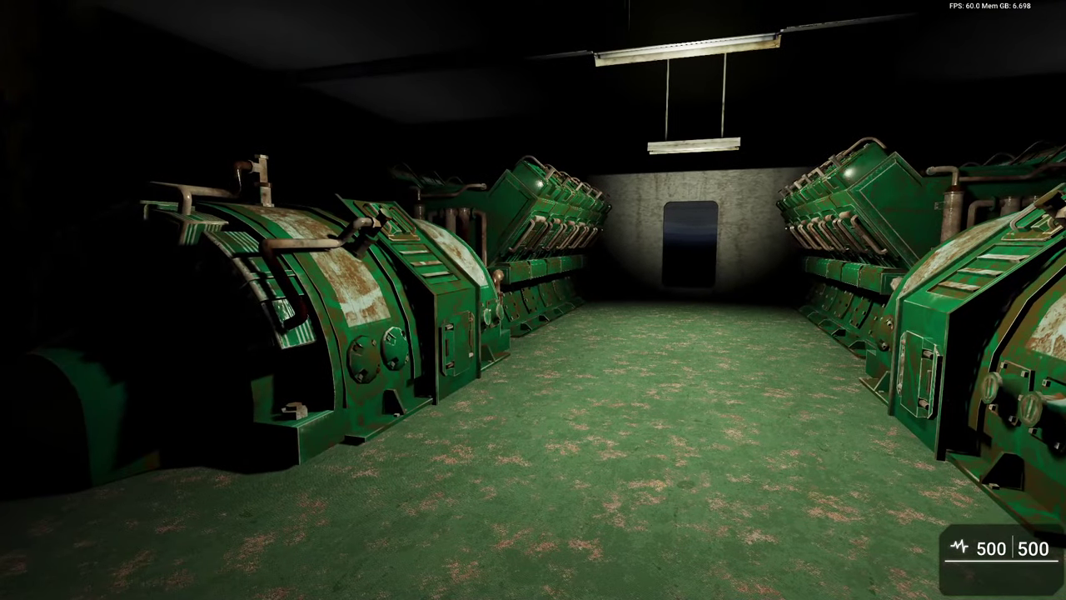
key("s")
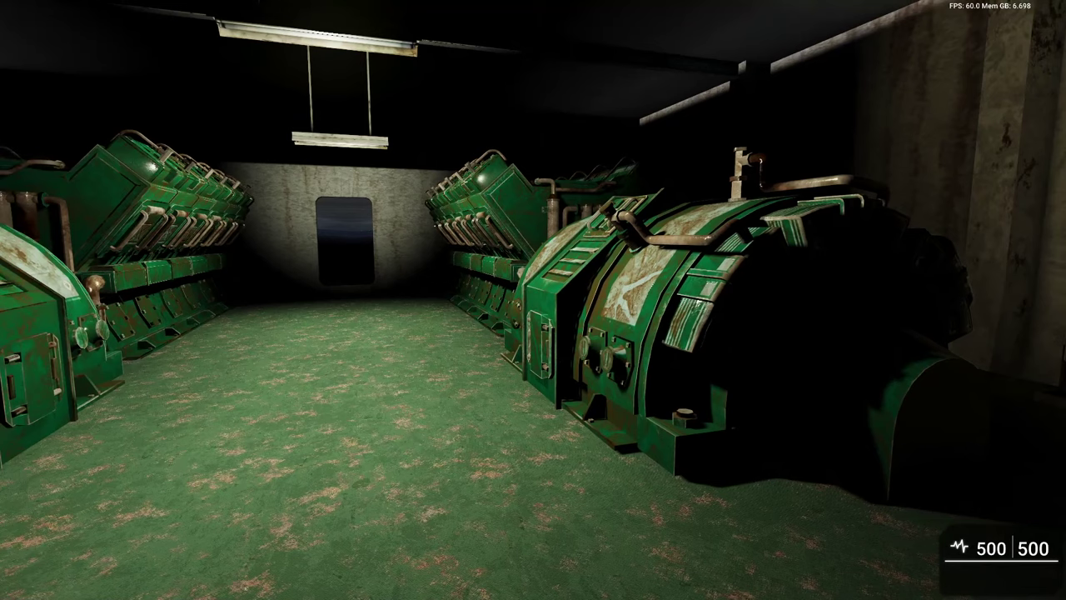
key("a")
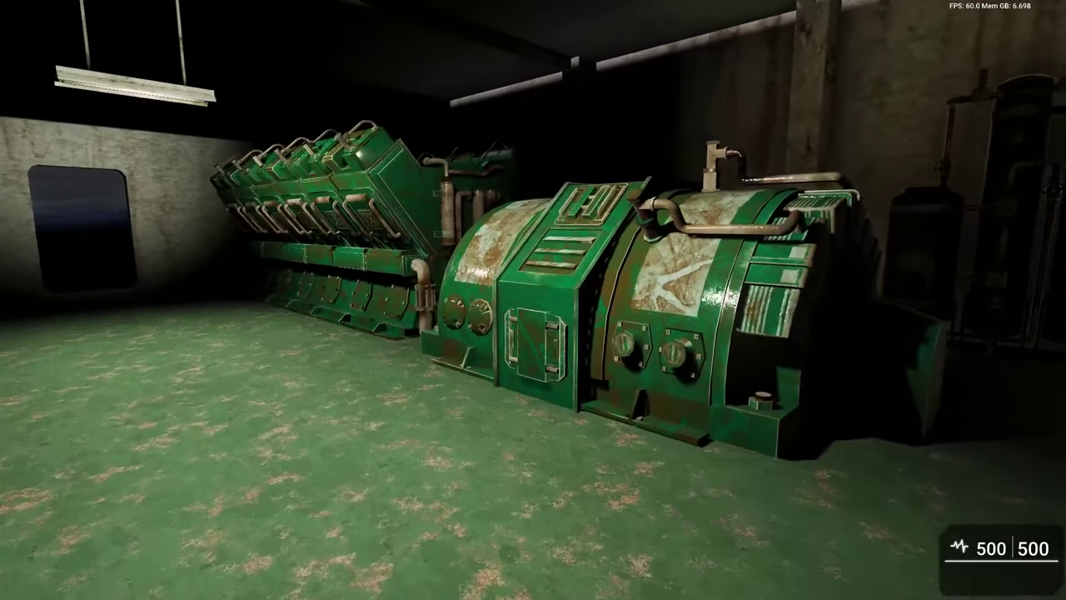
key("w")
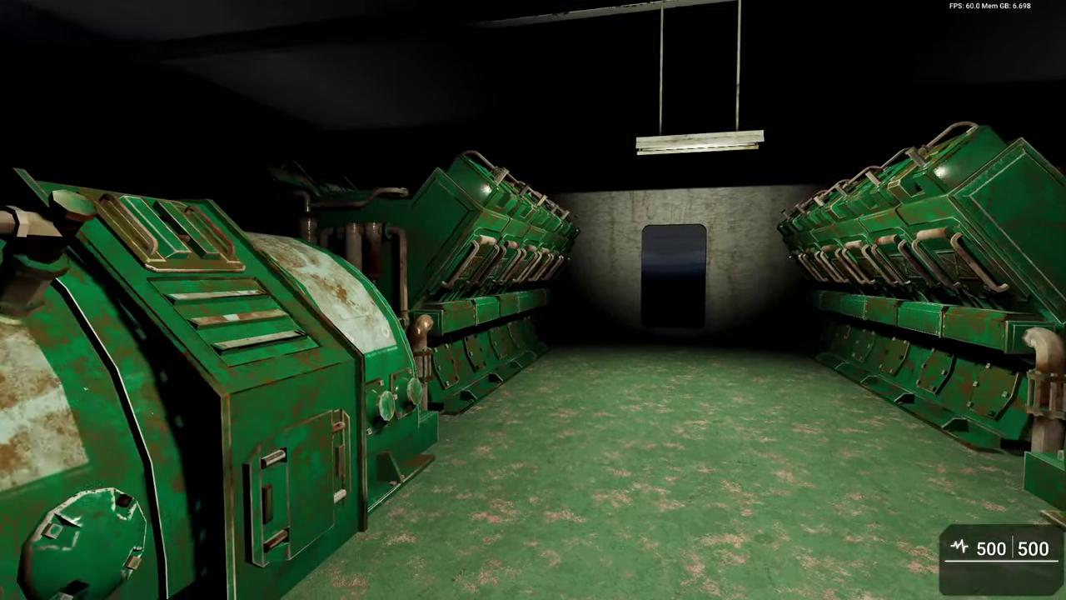
key("w")
key("w")
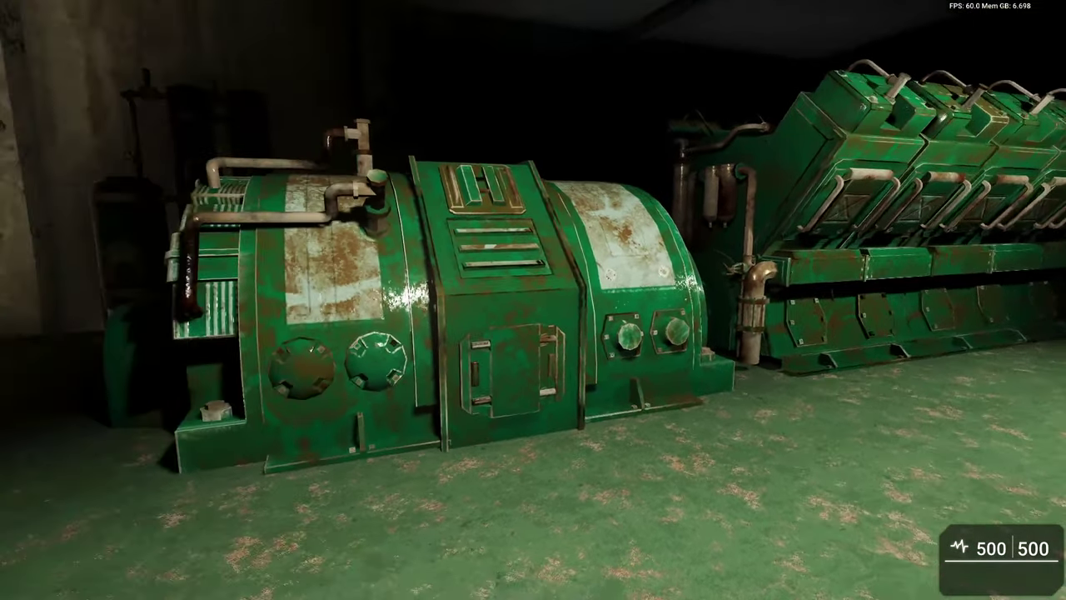
Step: Walk up and back along the generator aisle, sidestepping to reveal the doorway
key("w")
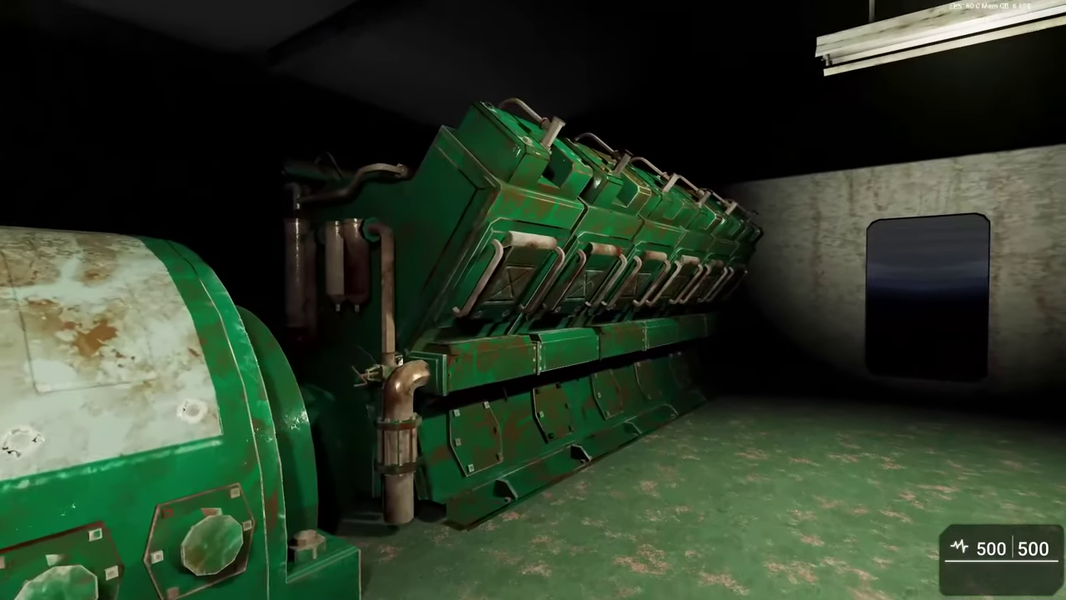
key("w")
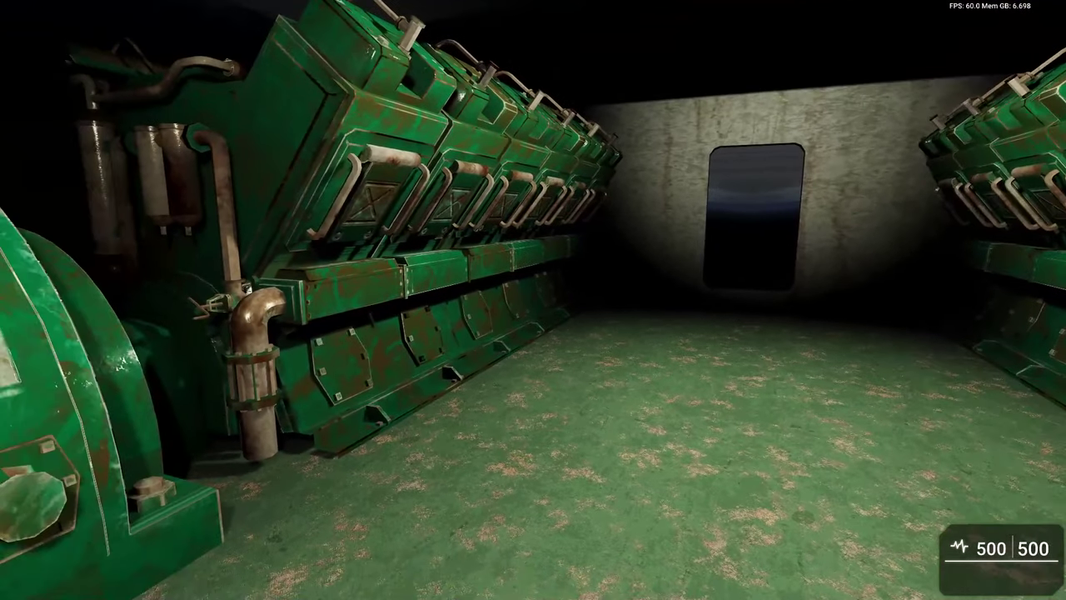
key("s")
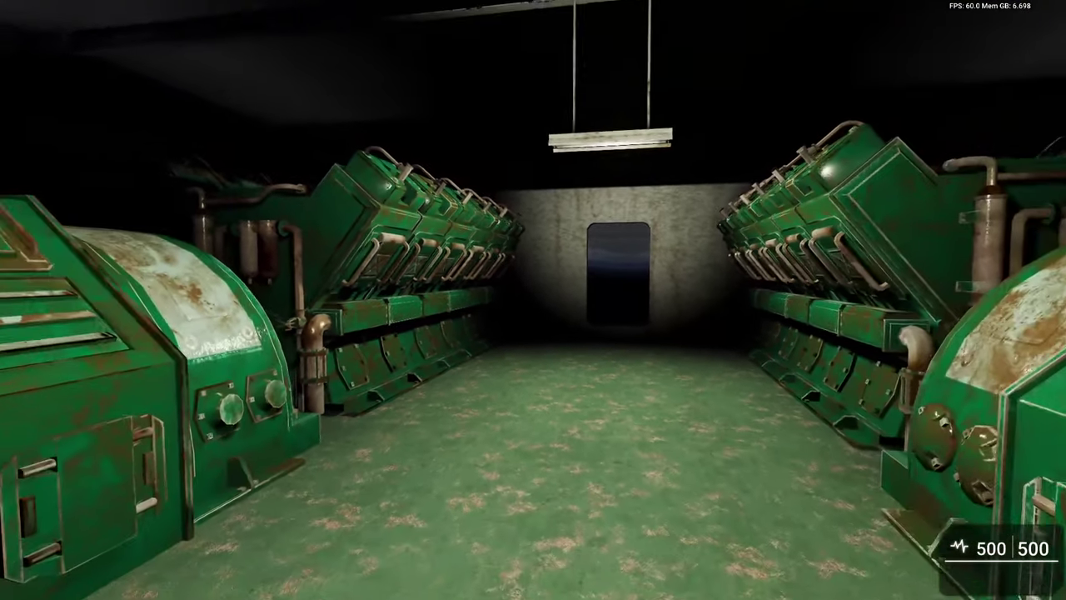
key("a")
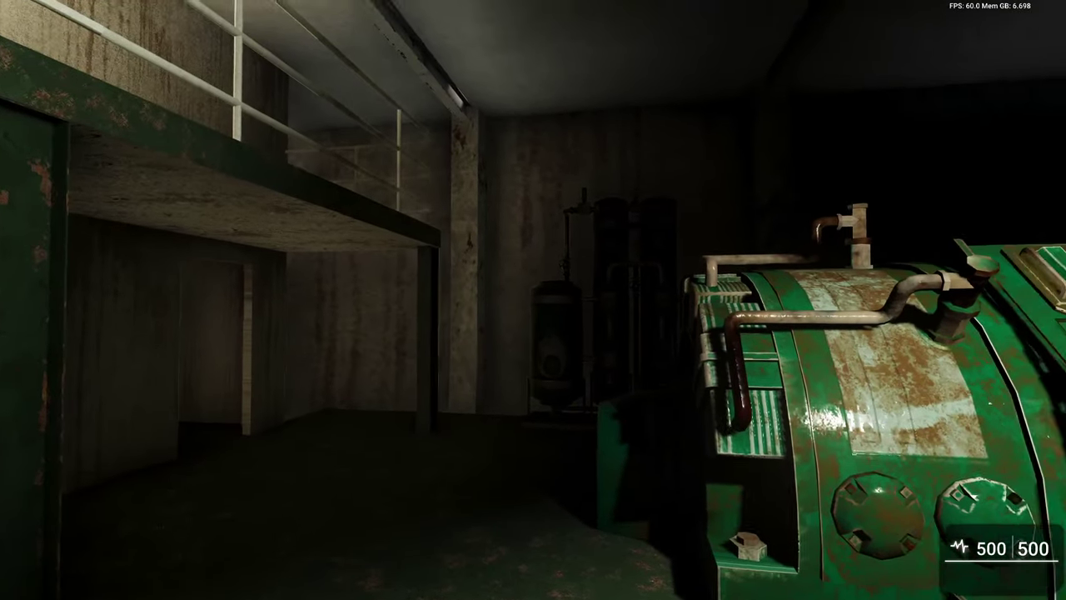
key("s")
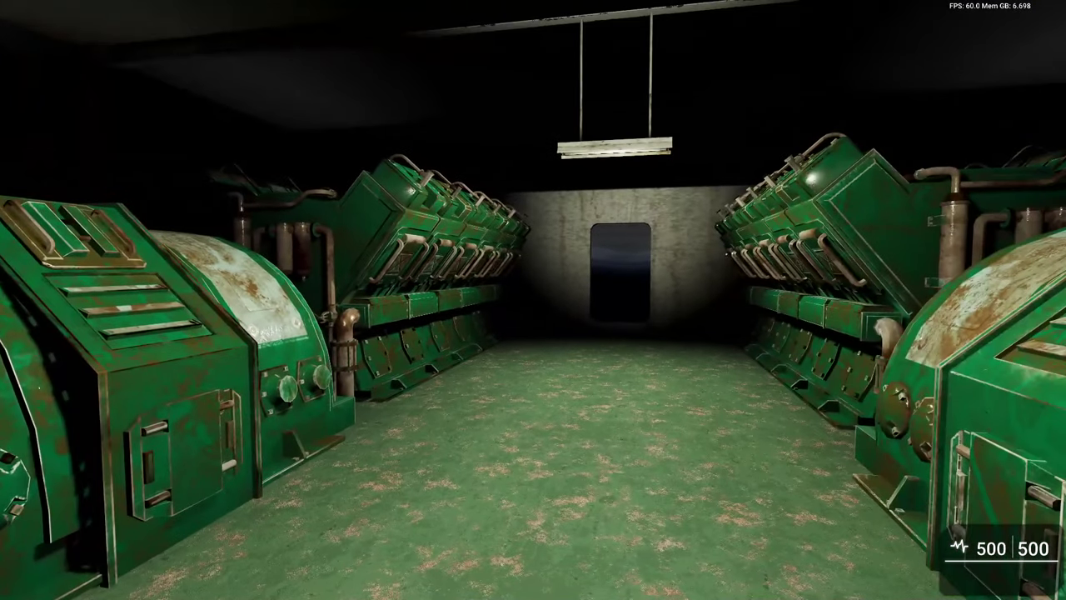
key("d")
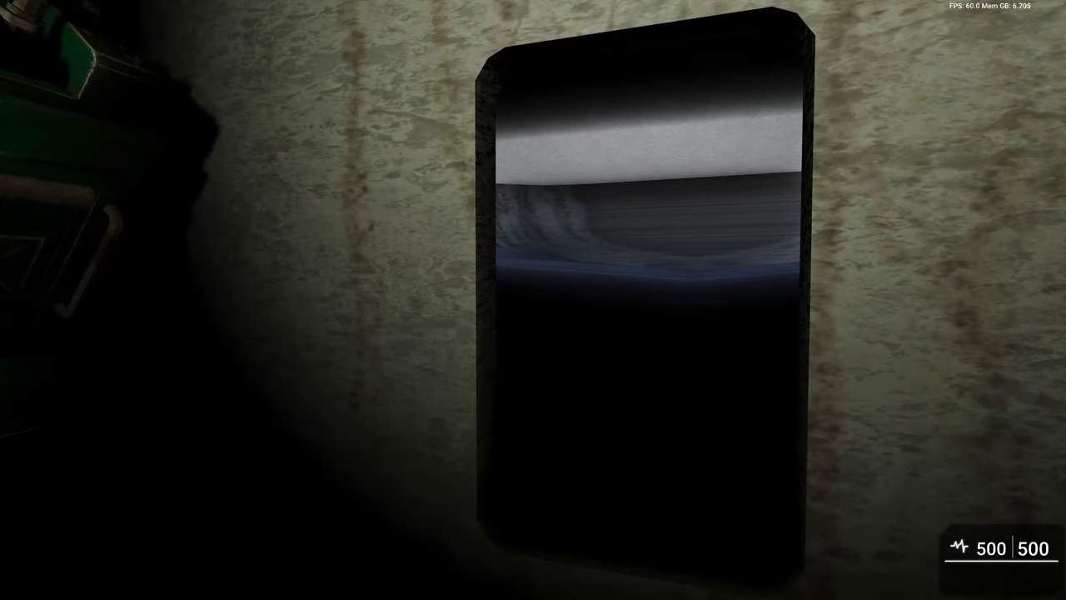
Step: Walk from the generator aisle down the beige corridor and across the red-lit room
key("w")
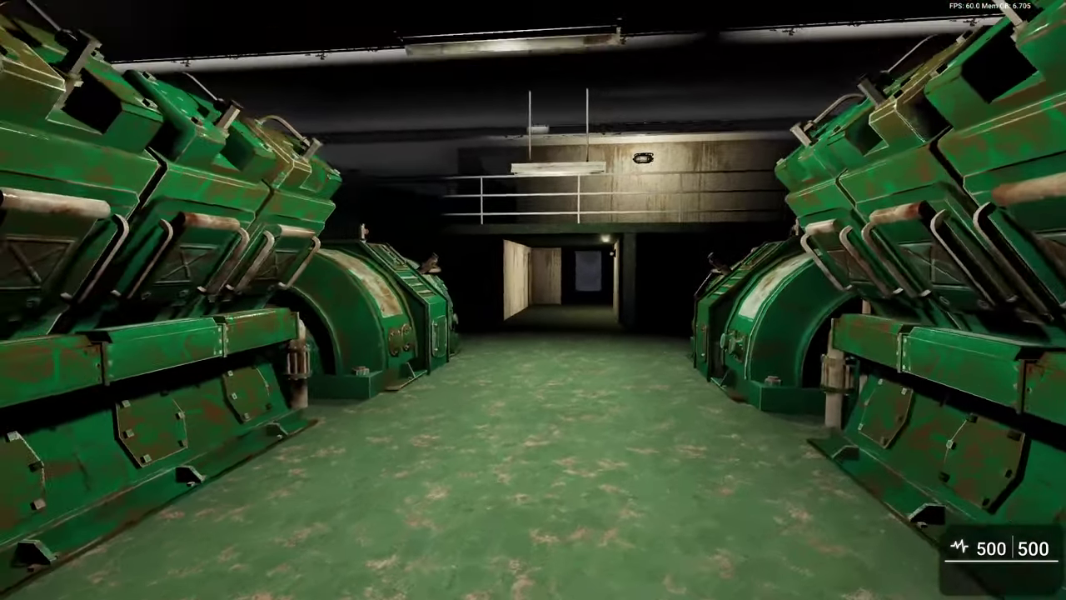
key("w")
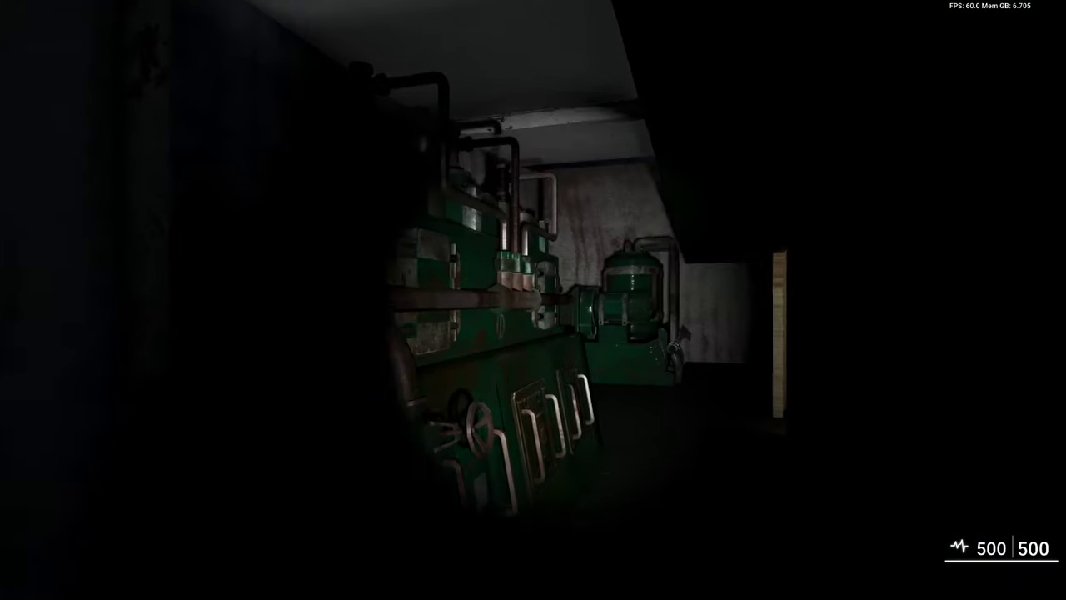
key("w")
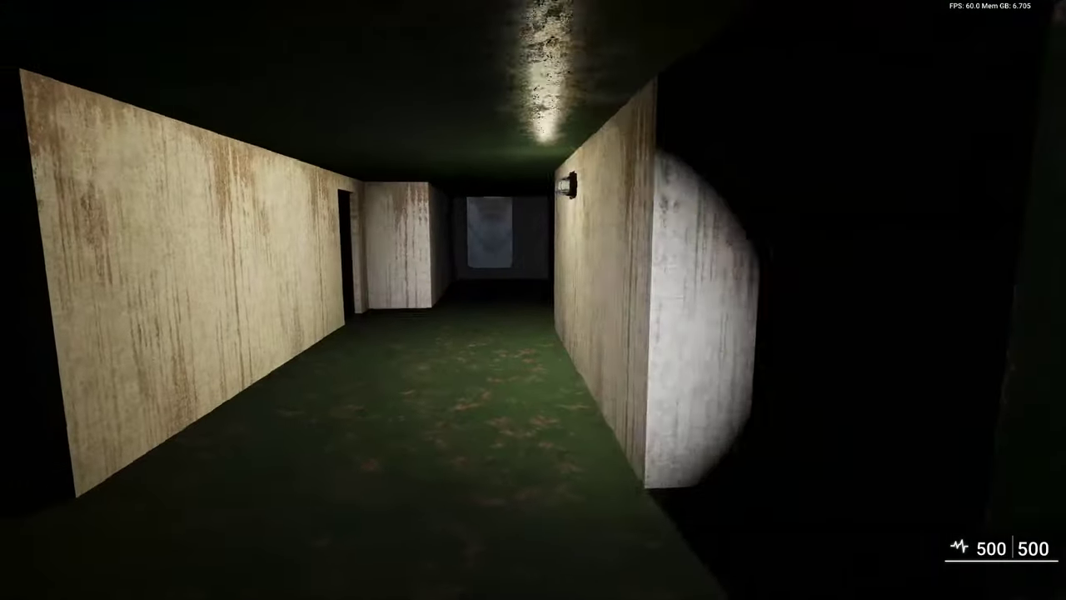
key("w")
key("w")
key("w")
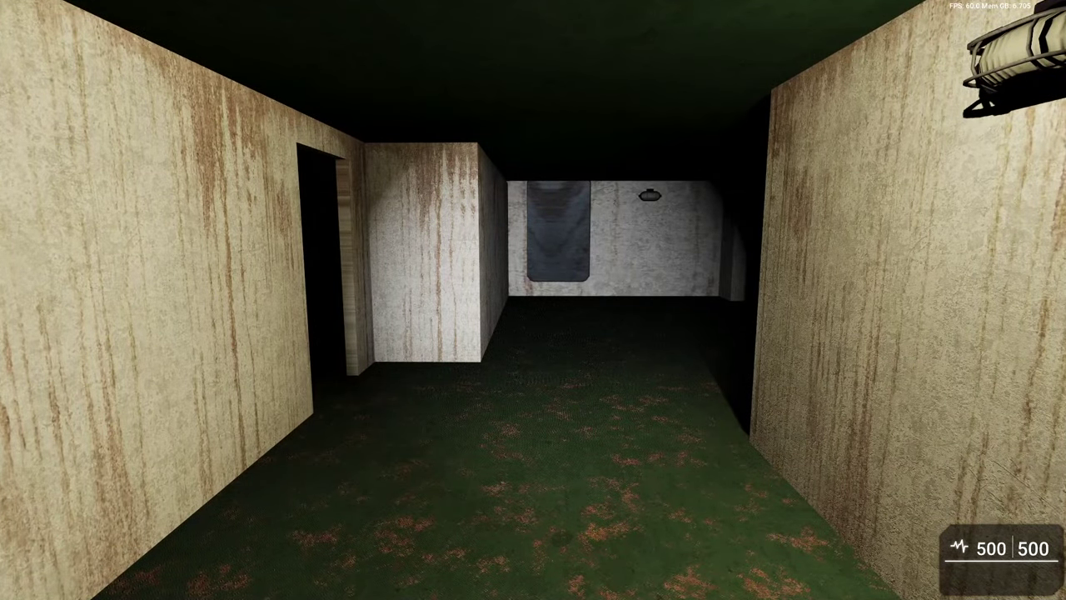
key("w")
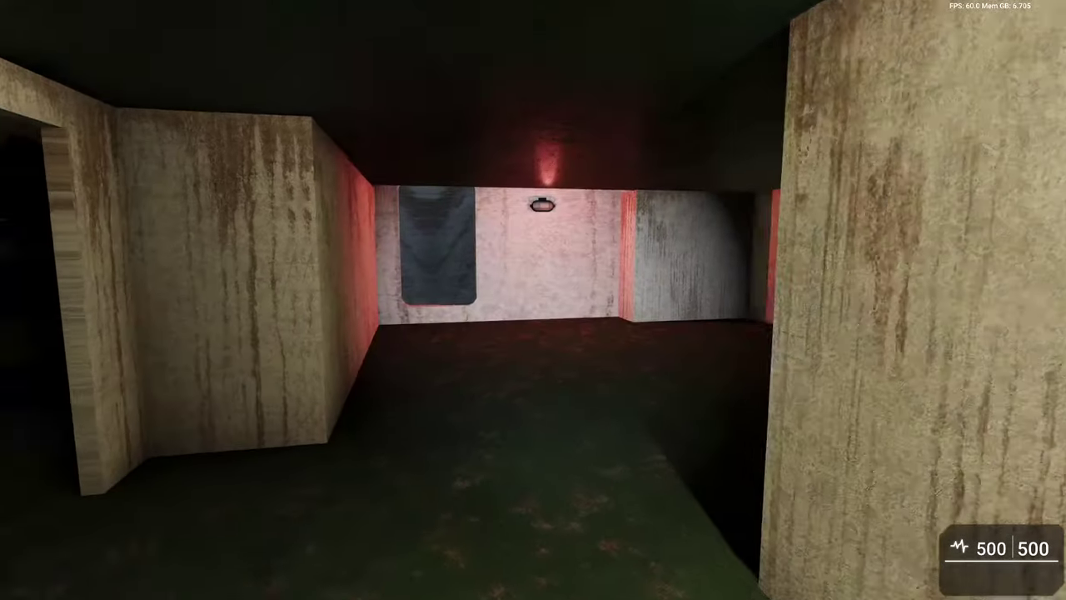
key("w")
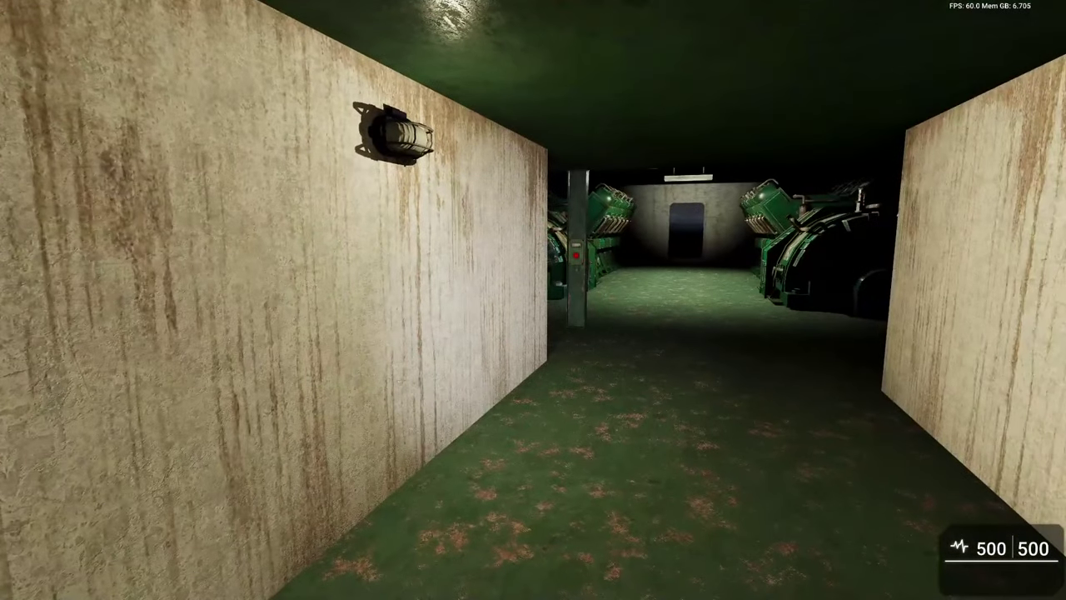
key("a")
key("w")
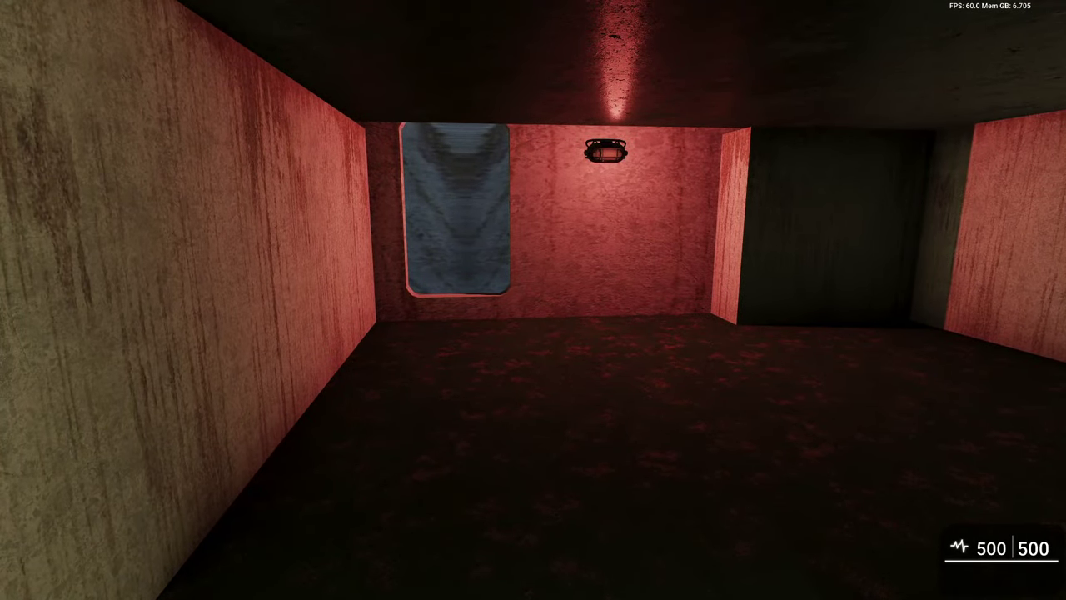
Step: Return toward the generator room, then cross the red-lit room into the dark corridor
key("w")
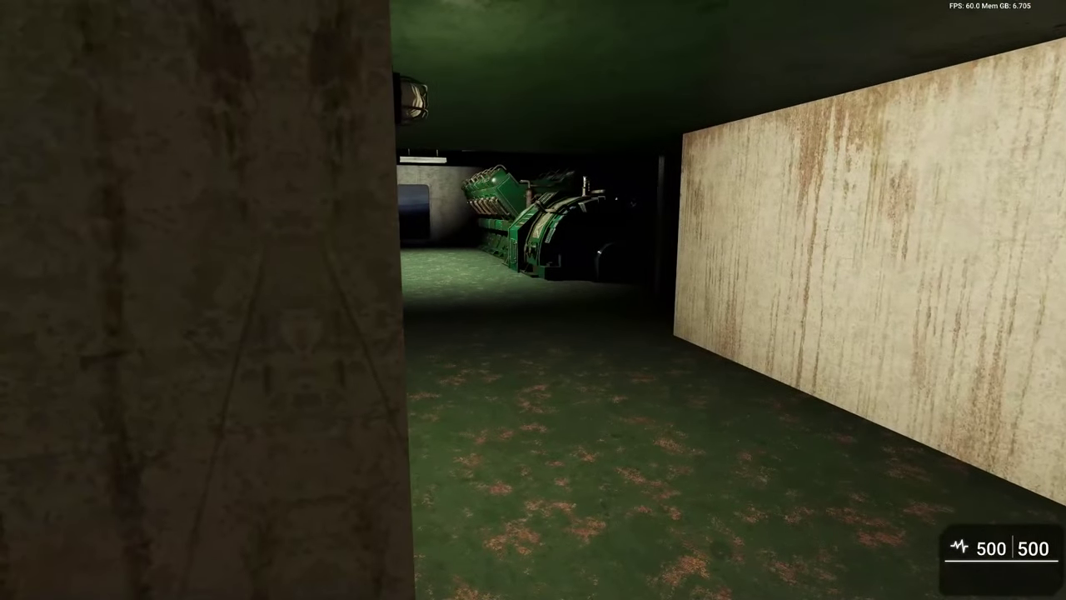
key("w")
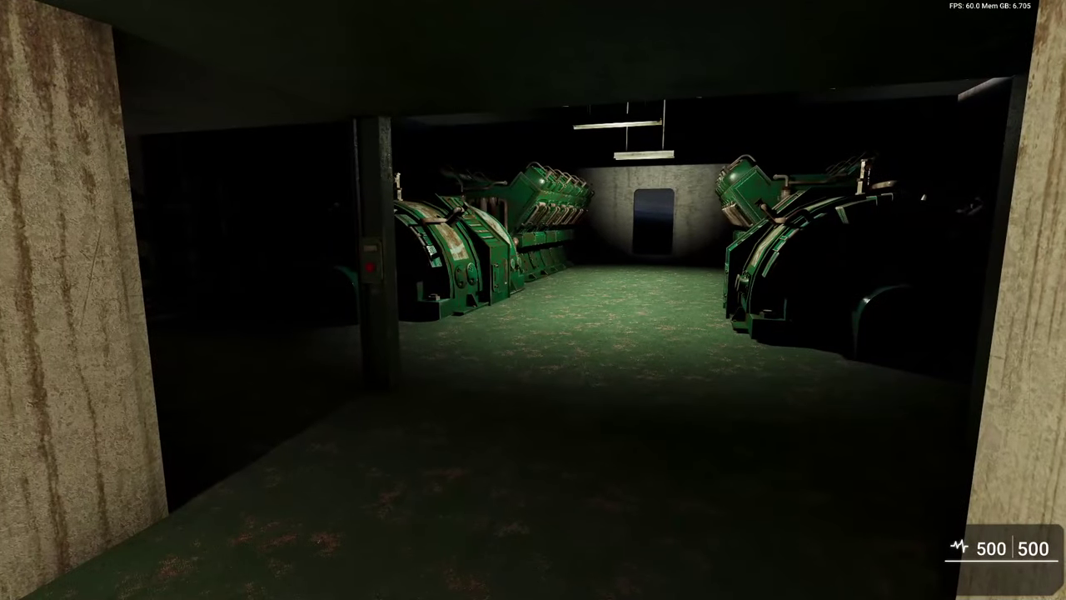
key("s")
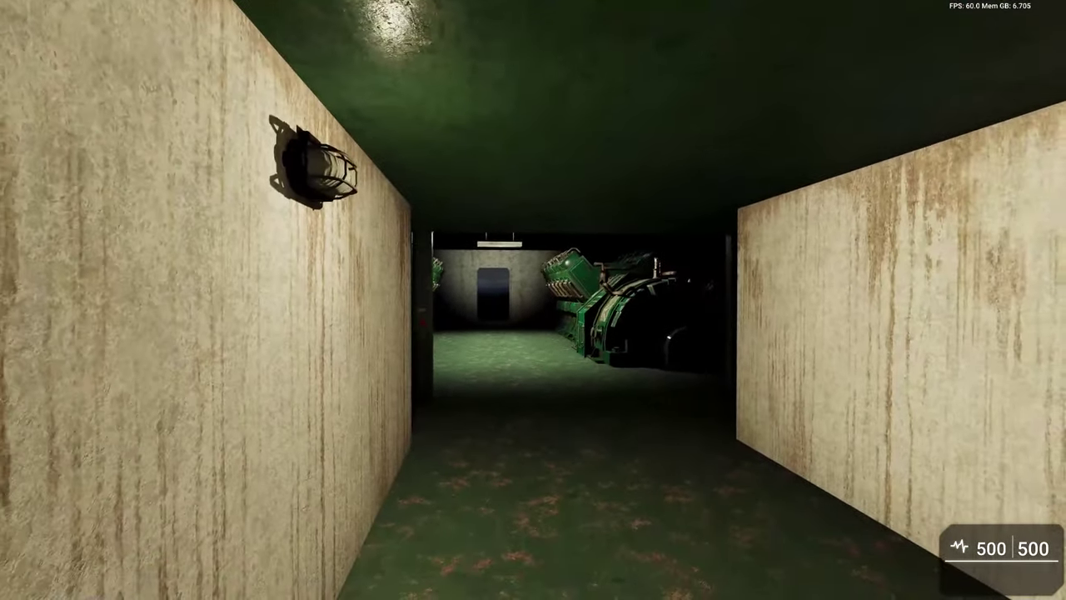
key("s")
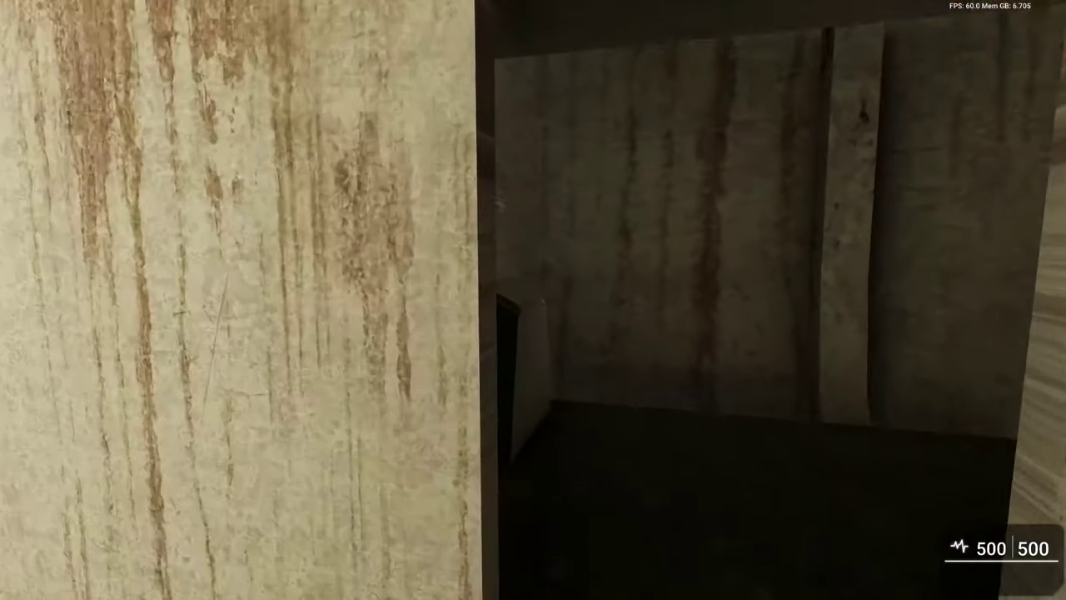
key("w")
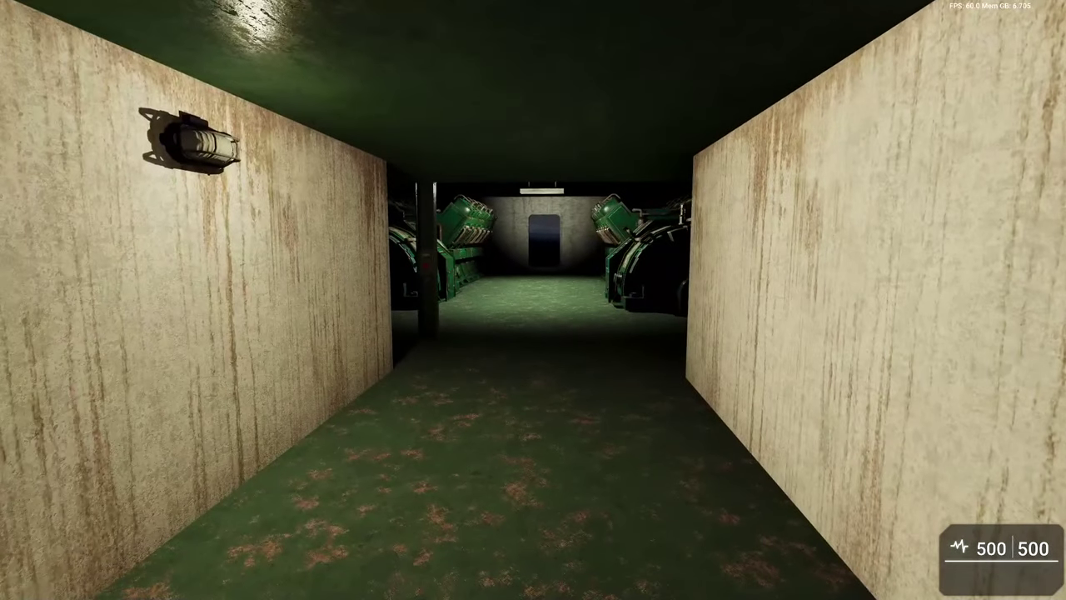
key("s")
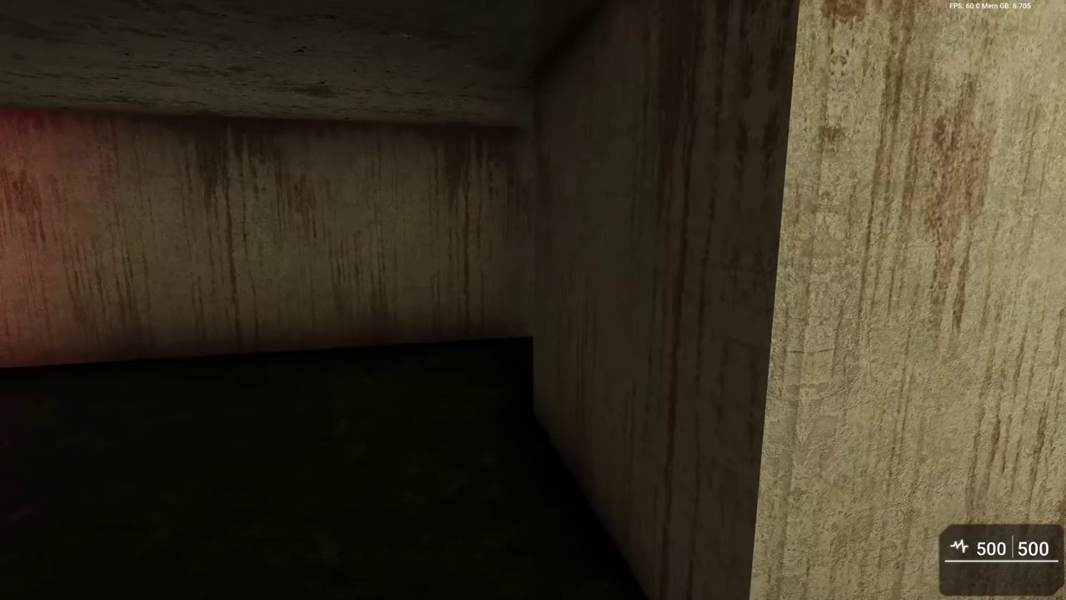
key("w")
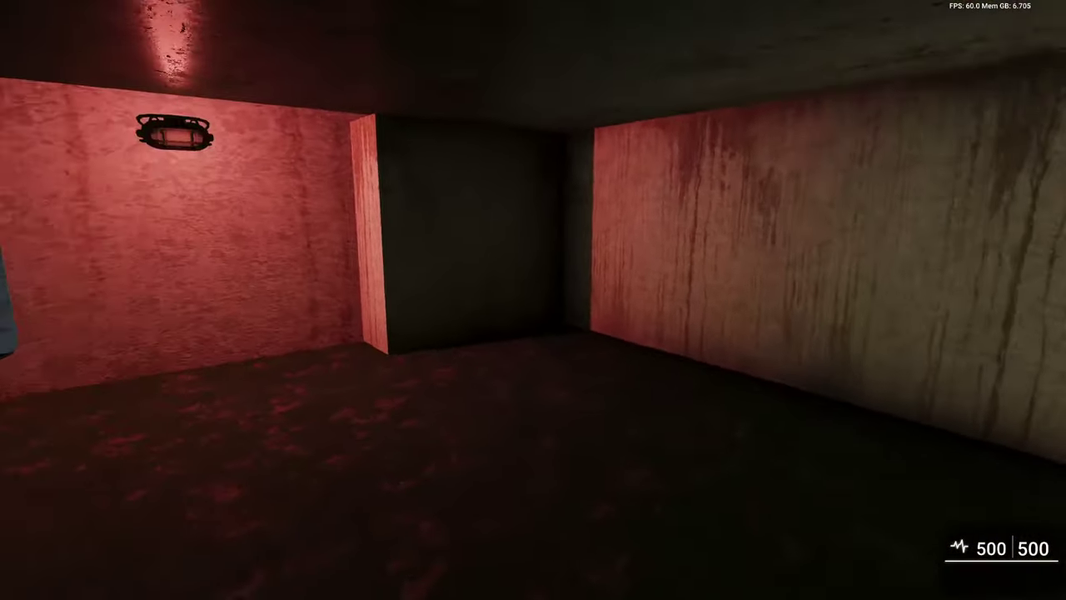
key("w")
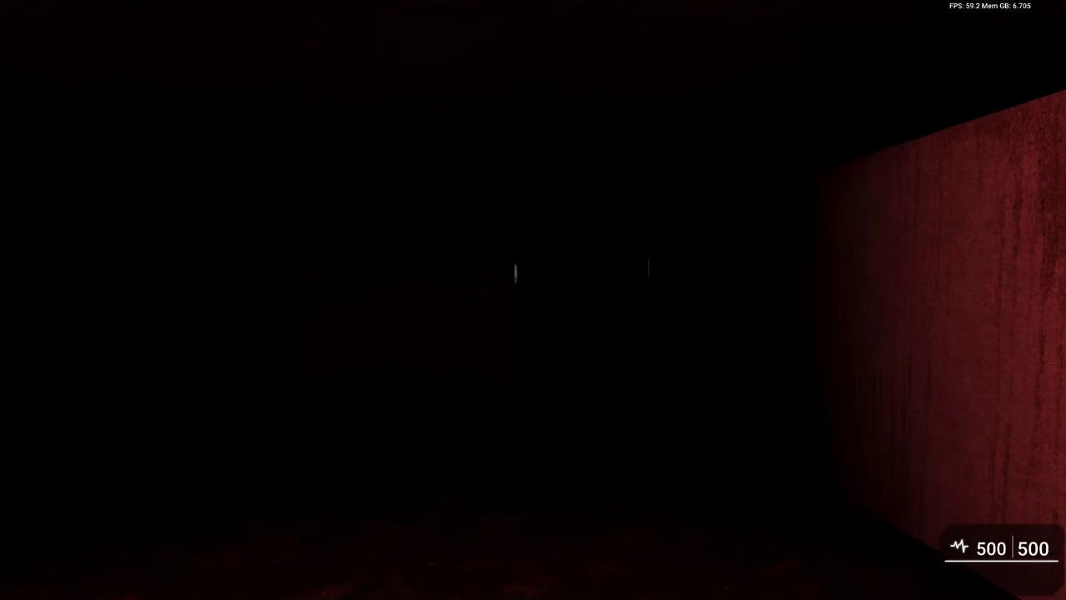
key("w")
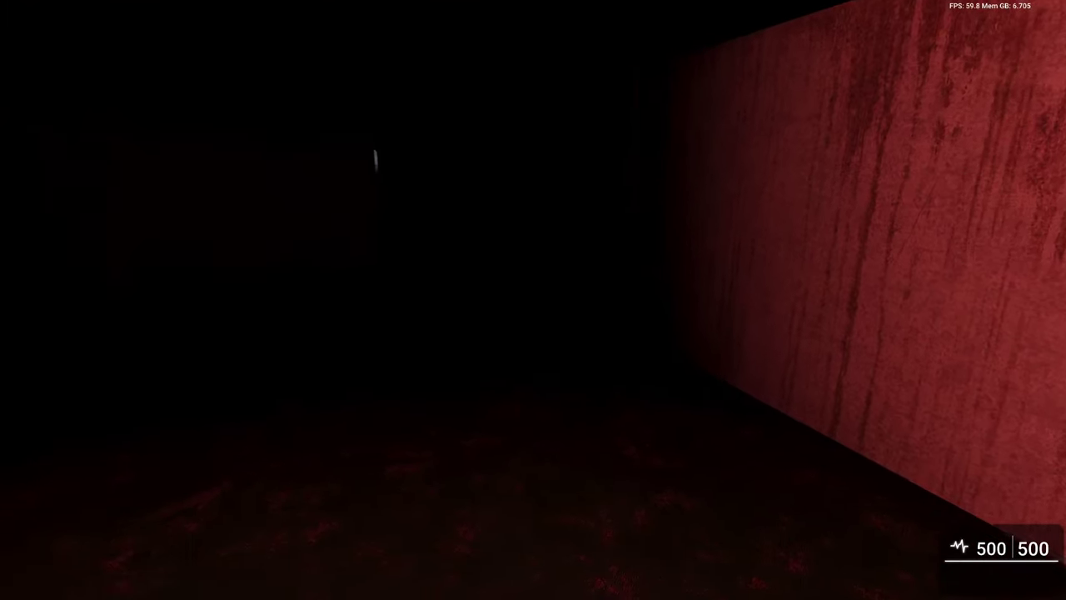